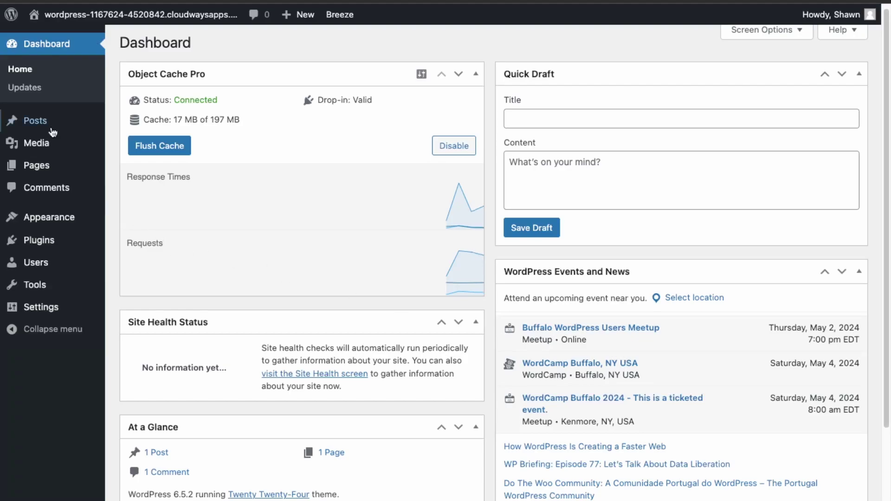
- Visit the live site's front page through the site name in the admin bar
{"action": "mouse_move", "coordinate": [37, 132]}
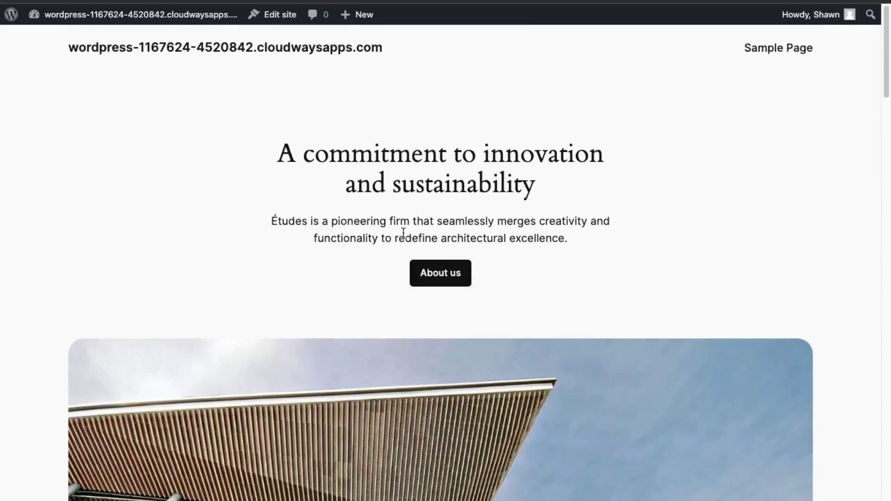
- Scroll the homepage, open the Hello world! post, then head back to the Dashboard's Posts menu
{"action": "scroll", "coordinate": [404, 232], "scroll_direction": "down", "scroll_amount": 20}
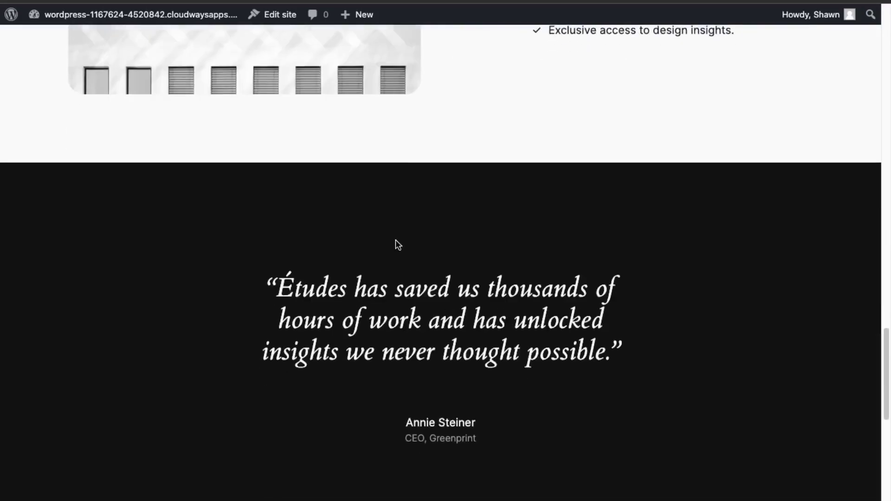
{"action": "scroll", "coordinate": [397, 241], "scroll_direction": "down", "scroll_amount": 8}
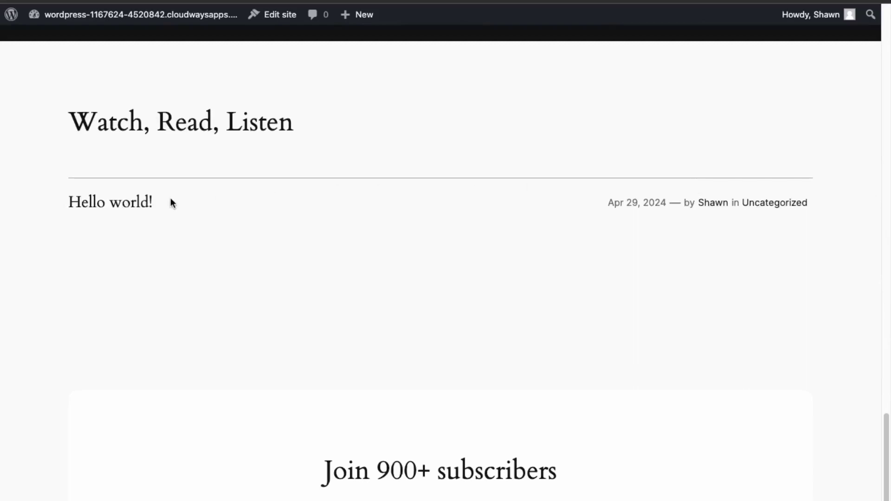
{"action": "left_click", "coordinate": [139, 202]}
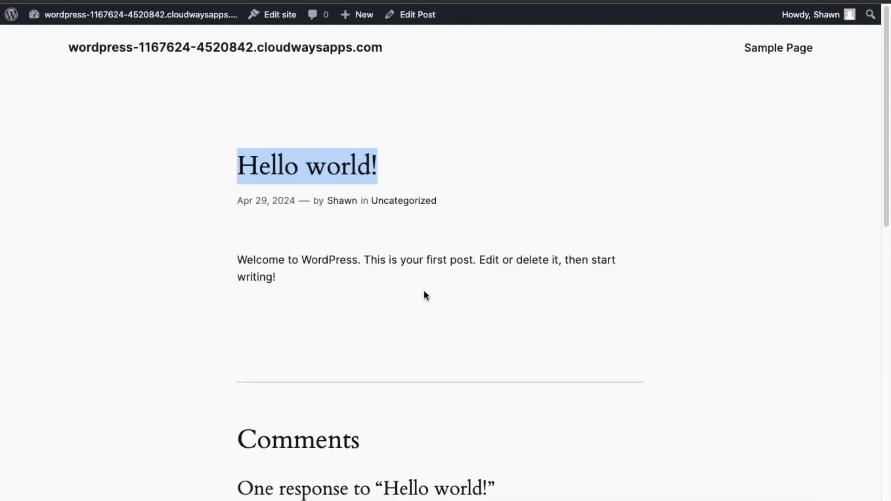
{"action": "mouse_move", "coordinate": [88, 23]}
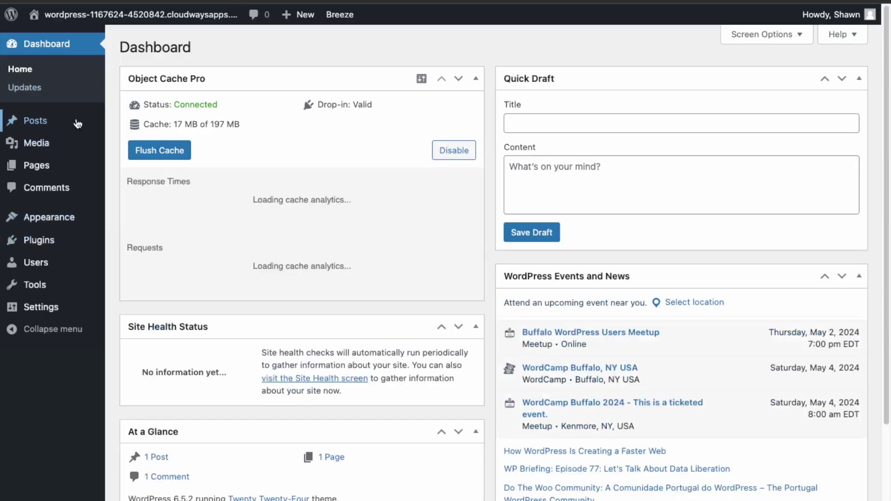
- Start a new blank post and dismiss the block editor welcome guide
{"action": "mouse_move", "coordinate": [82, 122]}
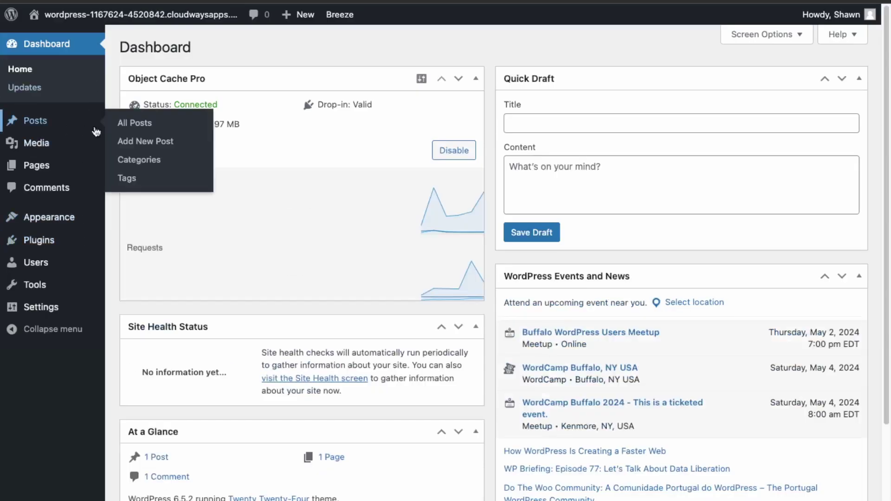
{"action": "left_click", "coordinate": [145, 145]}
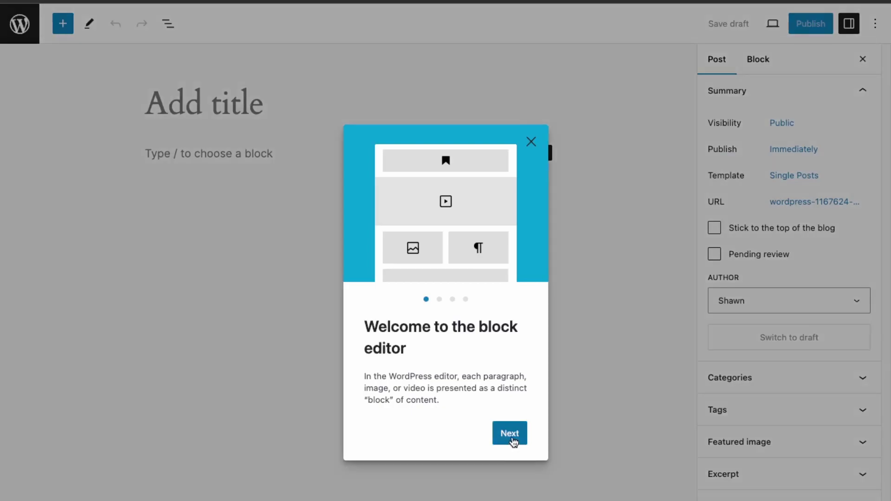
{"action": "left_click", "coordinate": [509, 433]}
{"action": "left_click", "coordinate": [154, 270]}
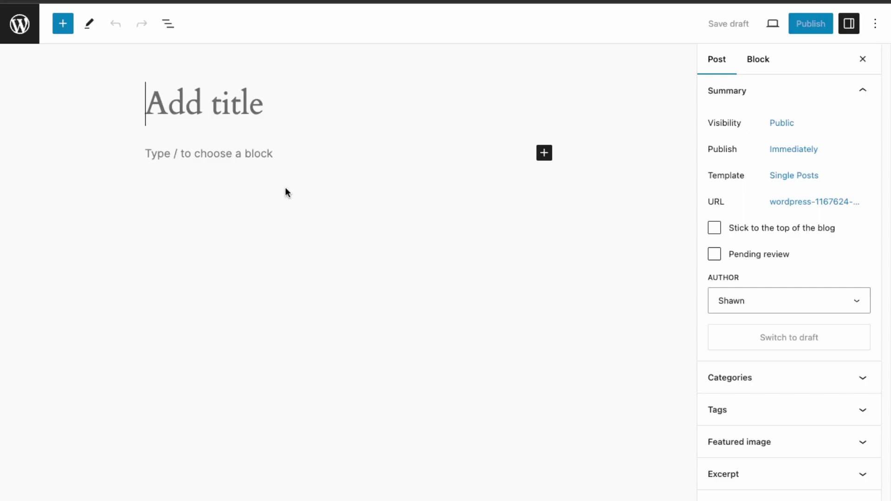
- Title the post 'Why WordPress Is the Best Blogging Platform', fixing typos and capitalizing 'Is'
{"action": "type", "text": "Why "}
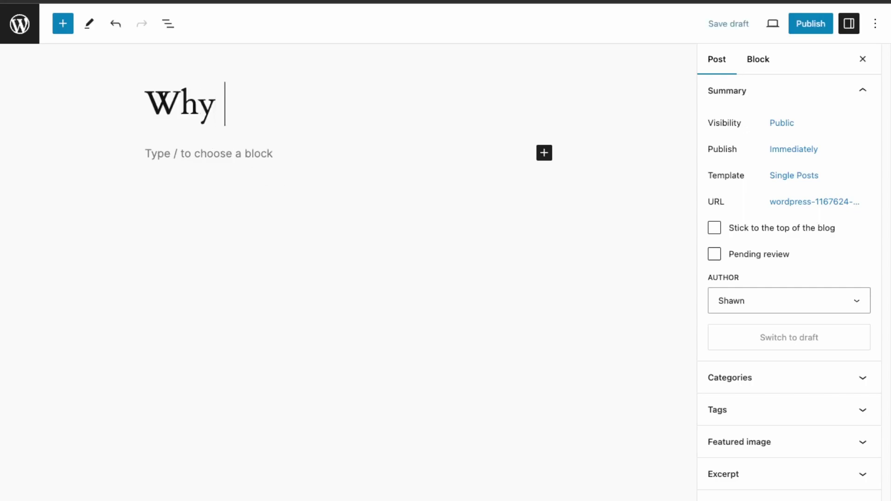
{"action": "type", "text": "Wo"}
{"action": "key", "text": "BackSpace"}
{"action": "type", "text": "WOr"}
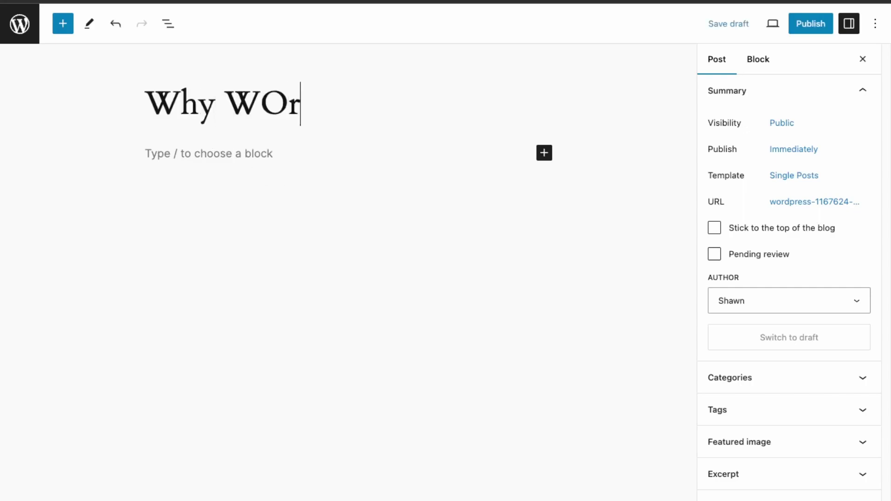
{"action": "key", "text": "BackSpace"}
{"action": "key", "text": "BackSpace"}
{"action": "type", "text": "ordPress"}
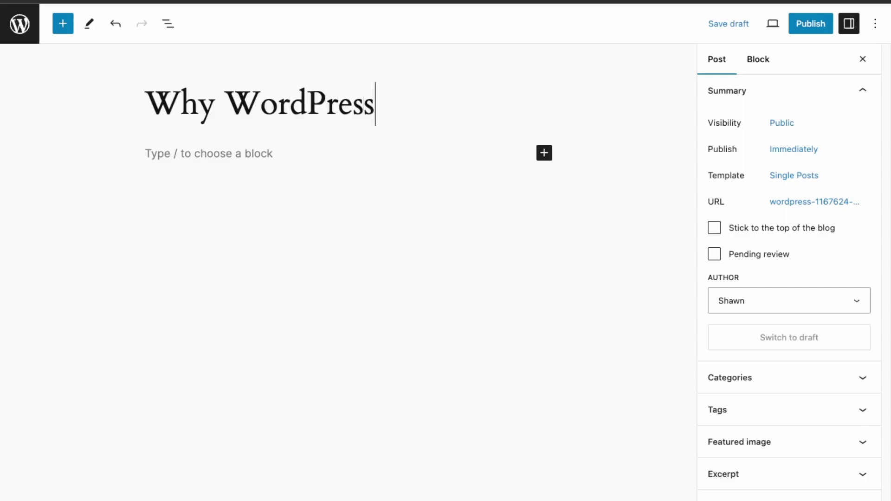
{"action": "type", "text": " is the BN"}
{"action": "key", "text": "BackSpace"}
{"action": "type", "text": "est Bloo"}
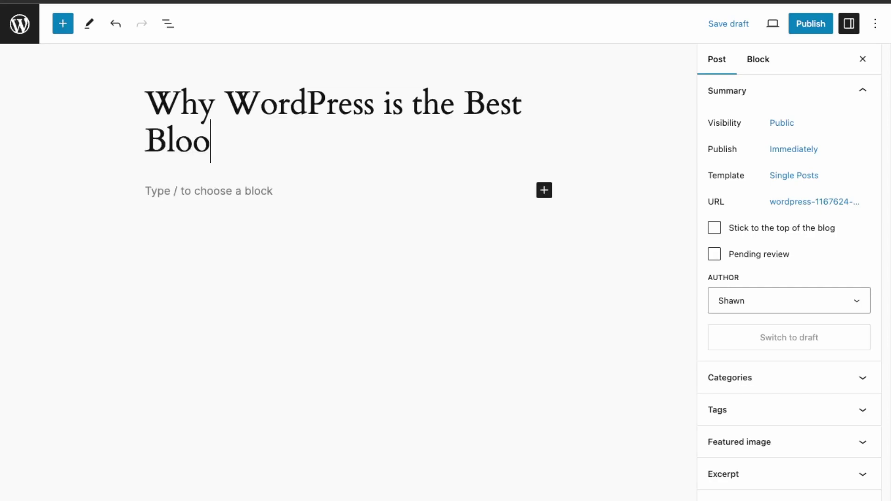
{"action": "key", "text": "BackSpace"}
{"action": "type", "text": "gging Platform"}
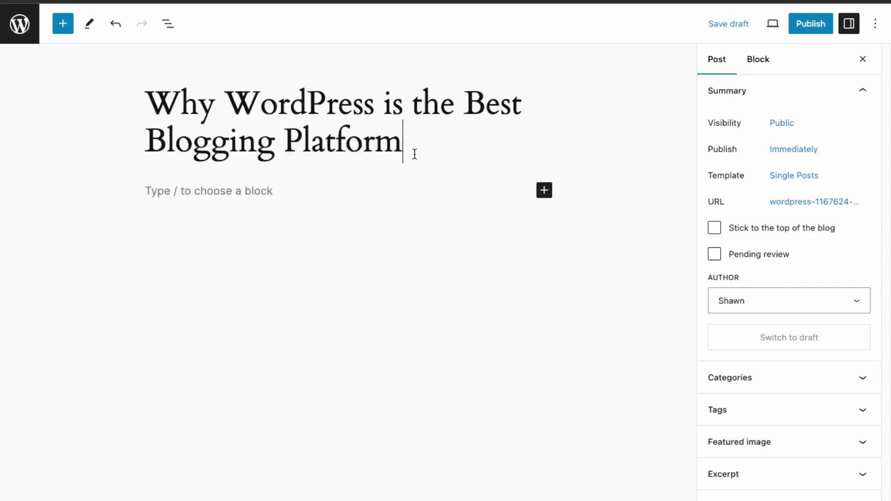
{"action": "left_click", "coordinate": [393, 106]}
{"action": "key", "text": "BackSpace"}
{"action": "type", "text": "I"}
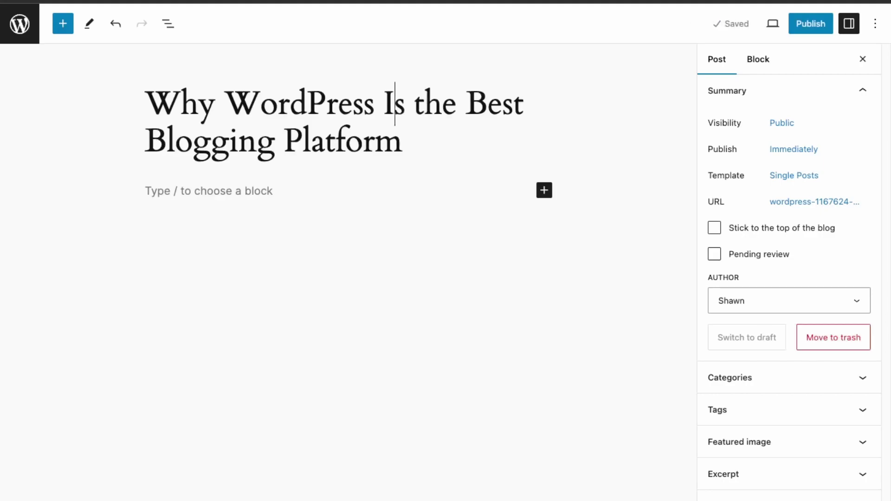
- Insert a Paragraph block below the title from the full block library
{"action": "left_click", "coordinate": [545, 191]}
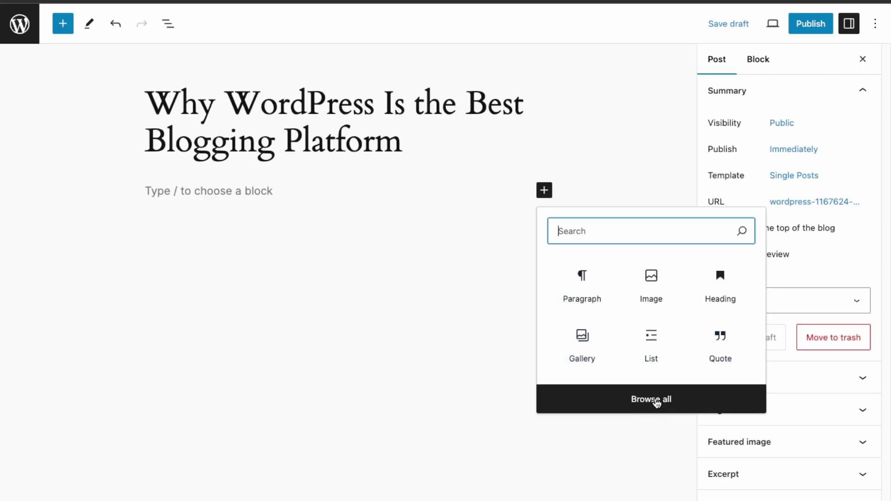
{"action": "left_click", "coordinate": [657, 404]}
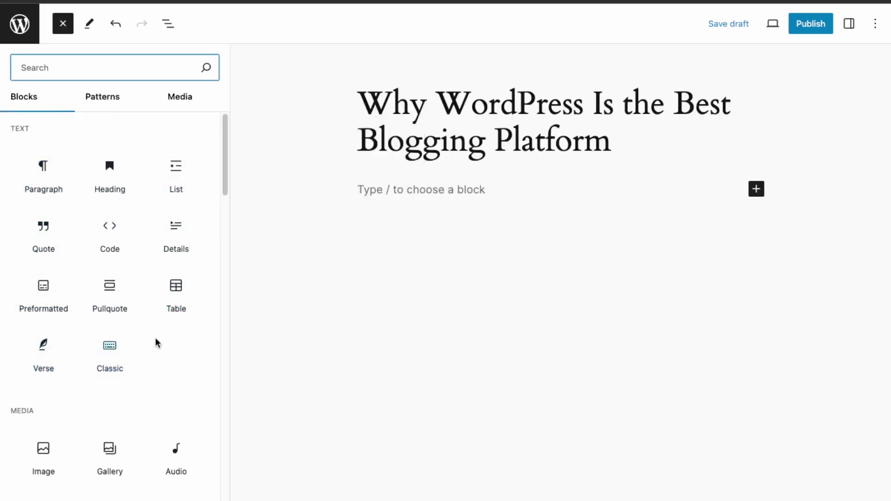
{"action": "left_click", "coordinate": [53, 181]}
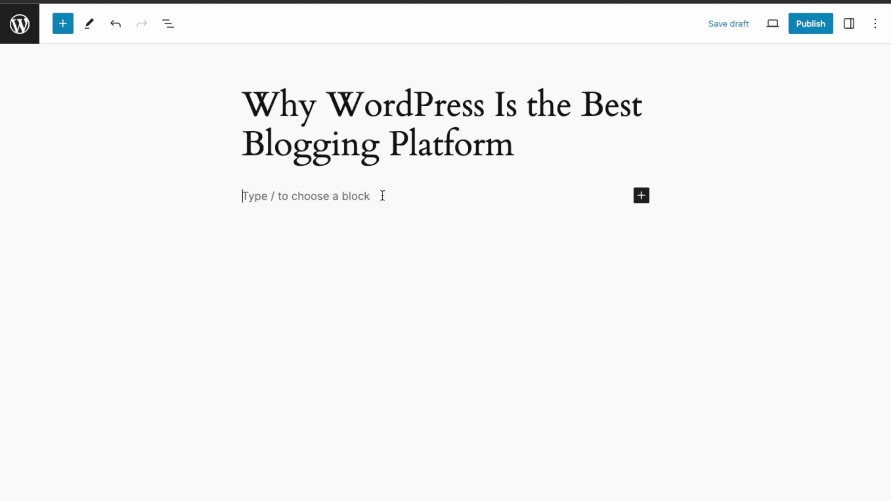
- Paste the article into the paragraph and delete the duplicate 2024 subheading
{"action": "key", "text": "ctrl+v"}
{"action": "scroll", "coordinate": [366, 207], "scroll_direction": "up", "scroll_amount": 15}
{"action": "left_click", "coordinate": [367, 228]}
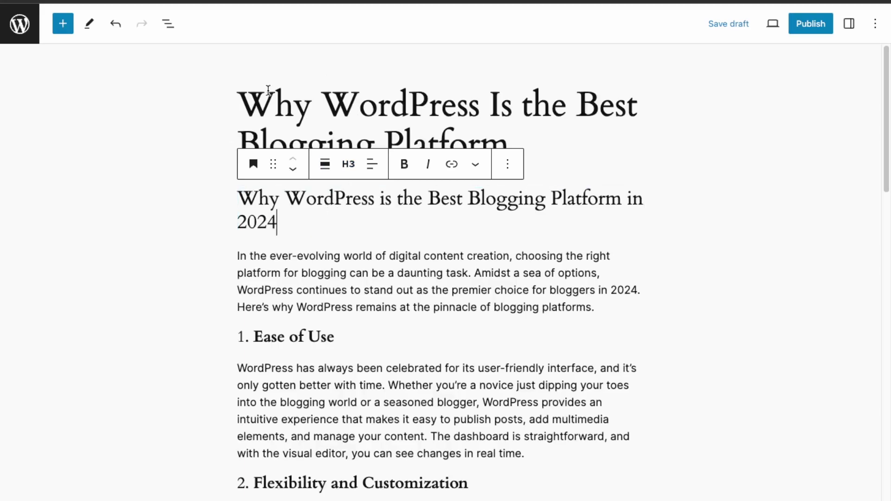
{"action": "left_click", "coordinate": [320, 106]}
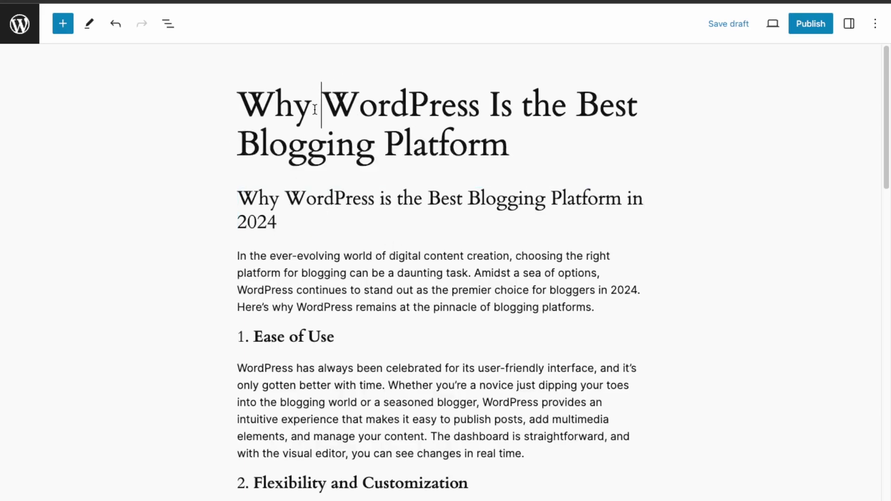
{"action": "left_click", "coordinate": [373, 216]}
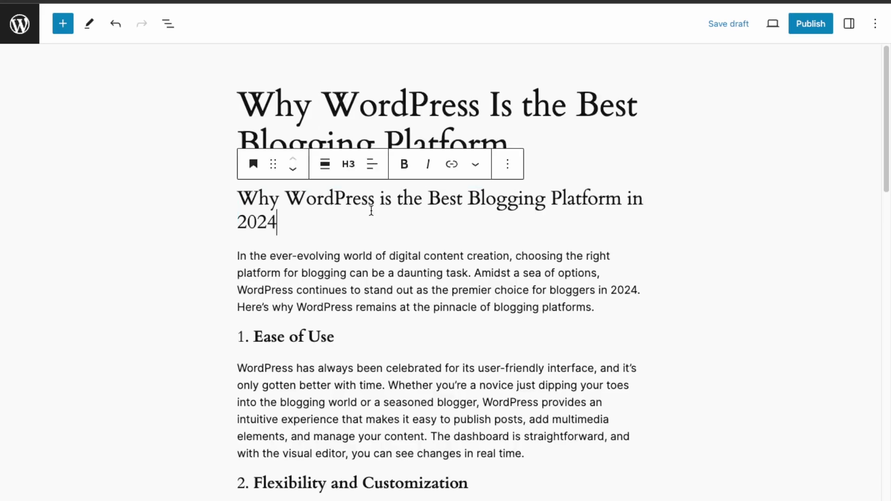
{"action": "left_click", "coordinate": [349, 164]}
{"action": "left_click", "coordinate": [297, 223]}
{"action": "key", "text": "super+a"}
{"action": "left_click", "coordinate": [498, 167]}
{"action": "key", "text": "shift+super+BackSpace"}
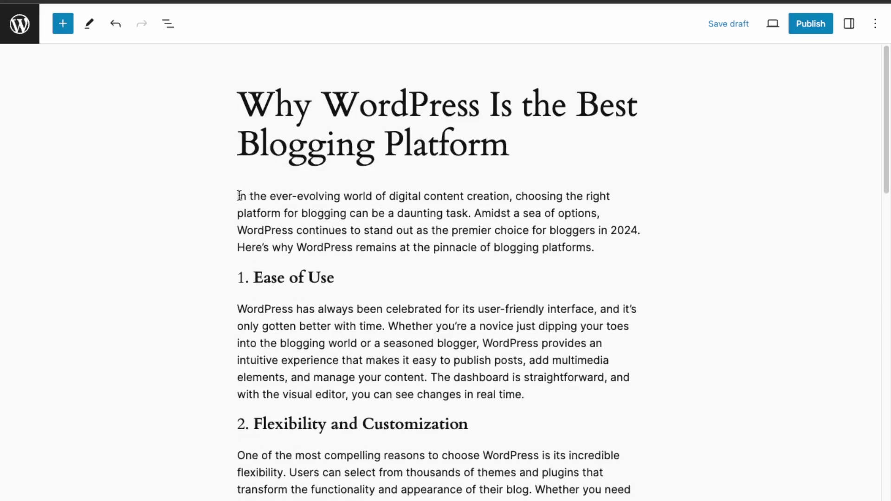
- Select the whole intro paragraph above 'Ease of Use'
{"action": "left_click", "coordinate": [238, 195]}
{"action": "left_click_drag", "start_coordinate": [253, 277], "coordinate": [333, 277]}
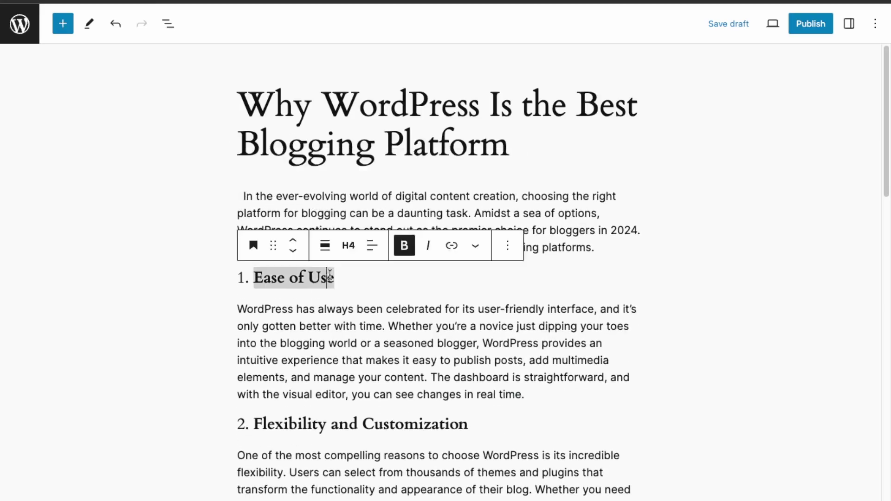
{"action": "left_click", "coordinate": [340, 283]}
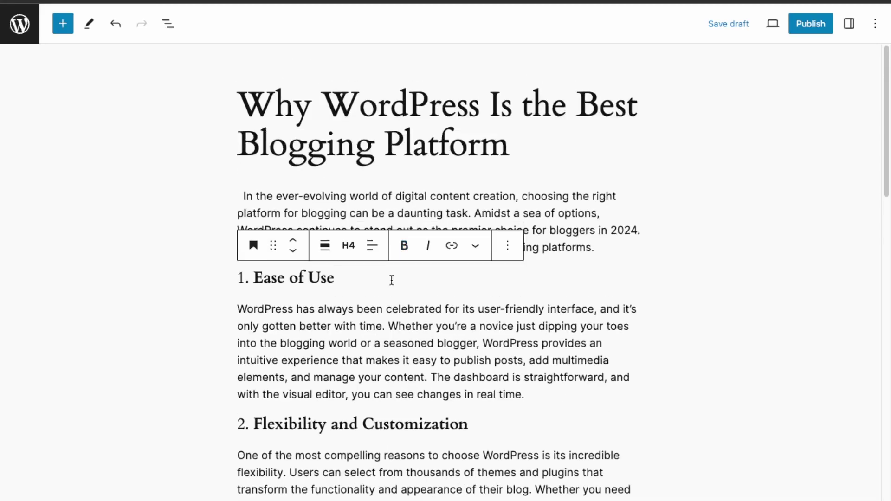
{"action": "left_click", "coordinate": [382, 200]}
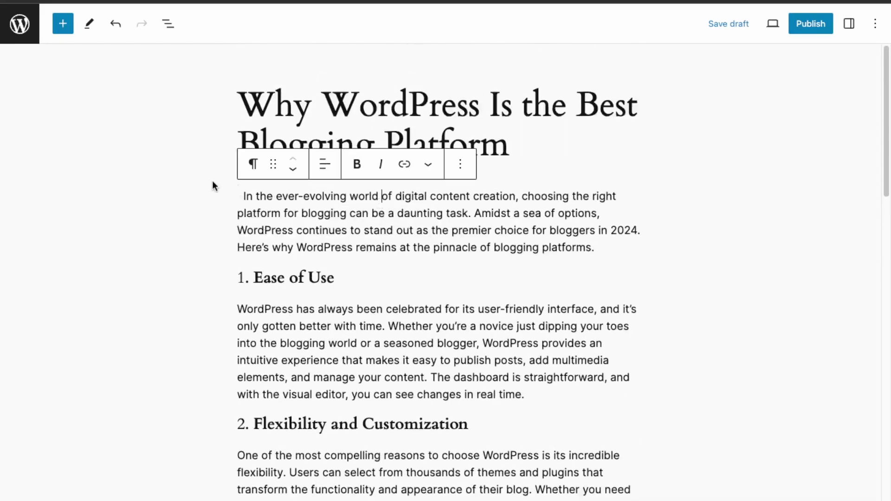
{"action": "left_click_drag", "start_coordinate": [244, 196], "coordinate": [664, 258]}
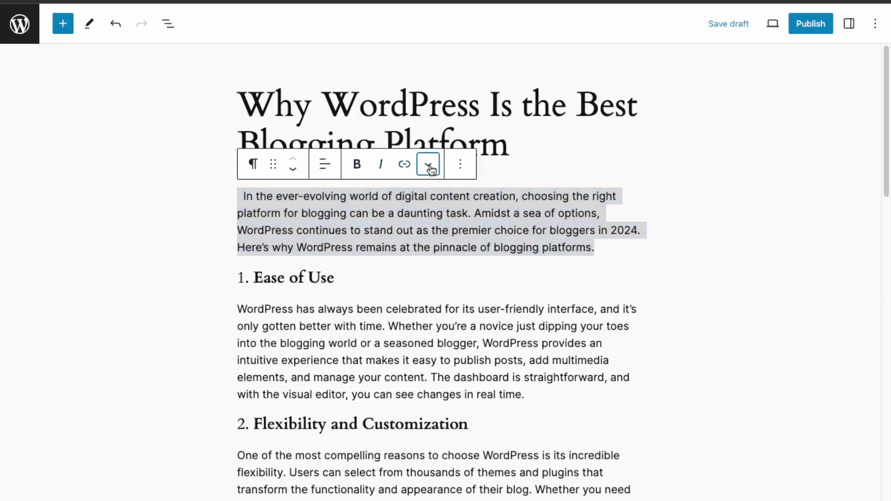
- Open the Settings sidebar for the intro paragraph and browse its typography and text colour options
{"action": "left_click", "coordinate": [850, 24]}
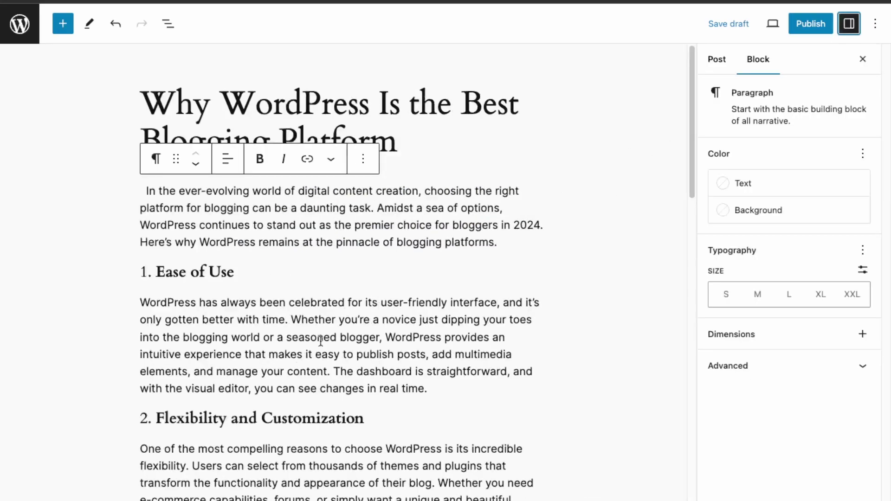
{"action": "left_click", "coordinate": [272, 226]}
{"action": "left_click_drag", "start_coordinate": [509, 247], "coordinate": [133, 196]}
{"action": "left_click", "coordinate": [863, 270]}
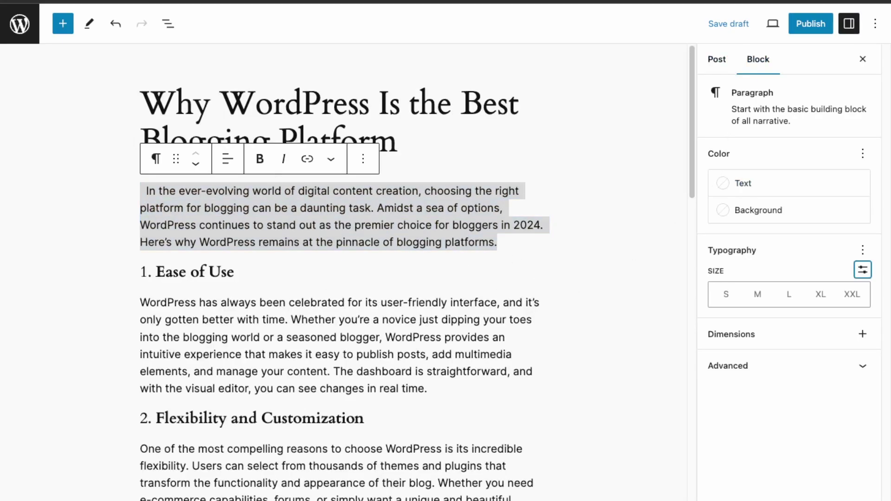
{"action": "left_click", "coordinate": [764, 194]}
{"action": "left_click", "coordinate": [774, 239]}
{"action": "left_click", "coordinate": [506, 208]}
- Add a Font family setting, try Cardo and System Sans-serif, then reset it to Default
{"action": "left_click", "coordinate": [869, 254]}
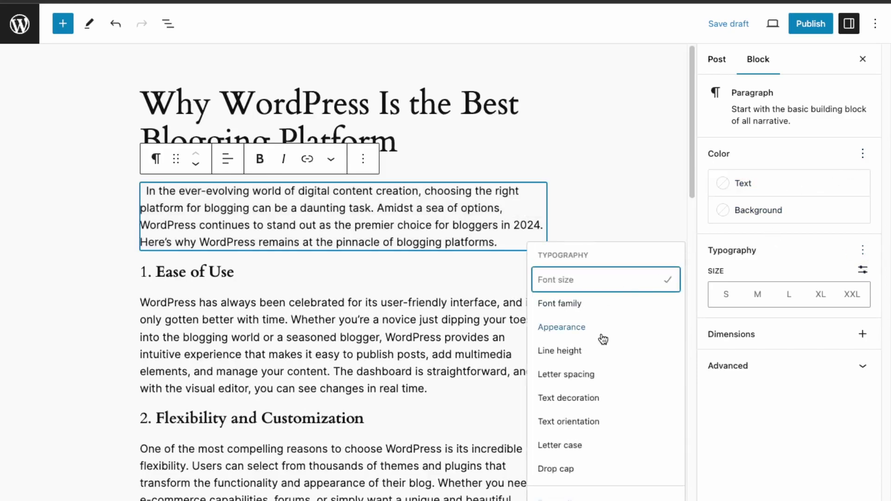
{"action": "left_click", "coordinate": [595, 314]}
{"action": "left_click", "coordinate": [824, 299]}
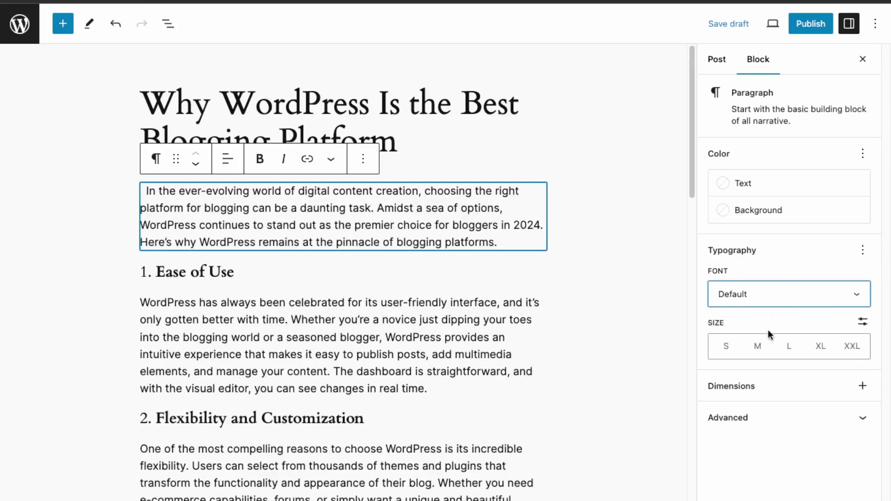
{"action": "key", "text": "Down"}
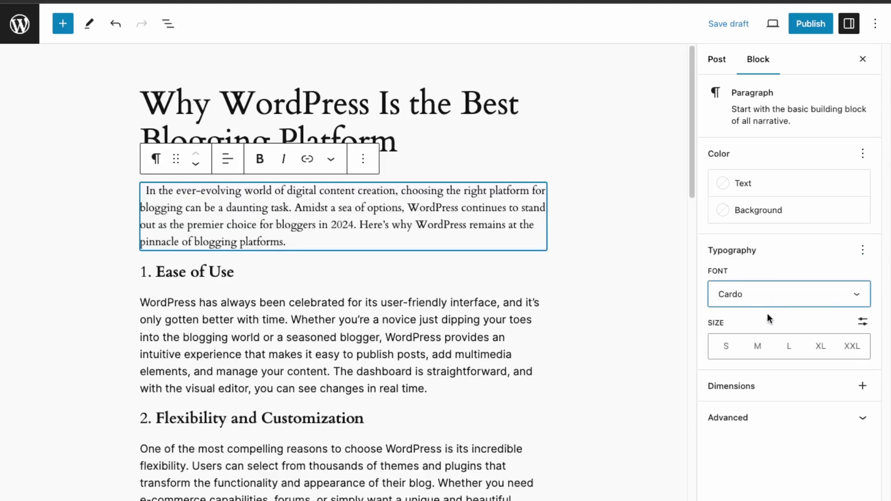
{"action": "key", "text": "Down"}
{"action": "left_click", "coordinate": [863, 250]}
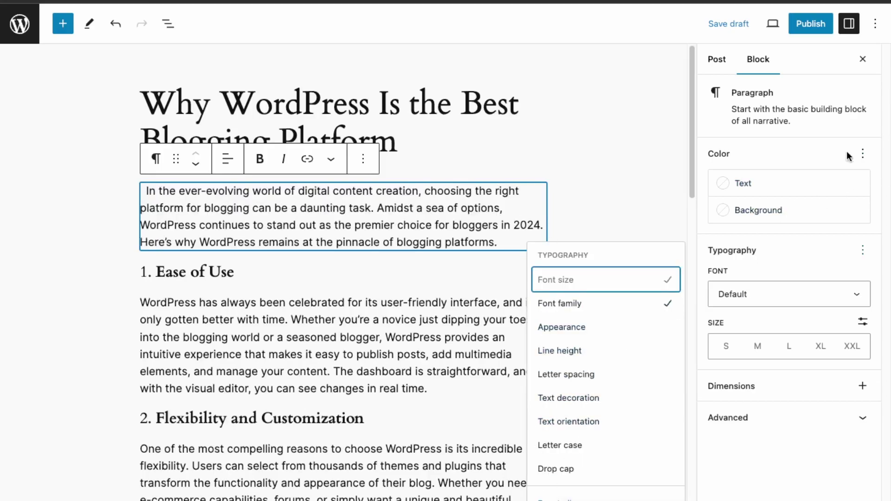
{"action": "left_click", "coordinate": [862, 154]}
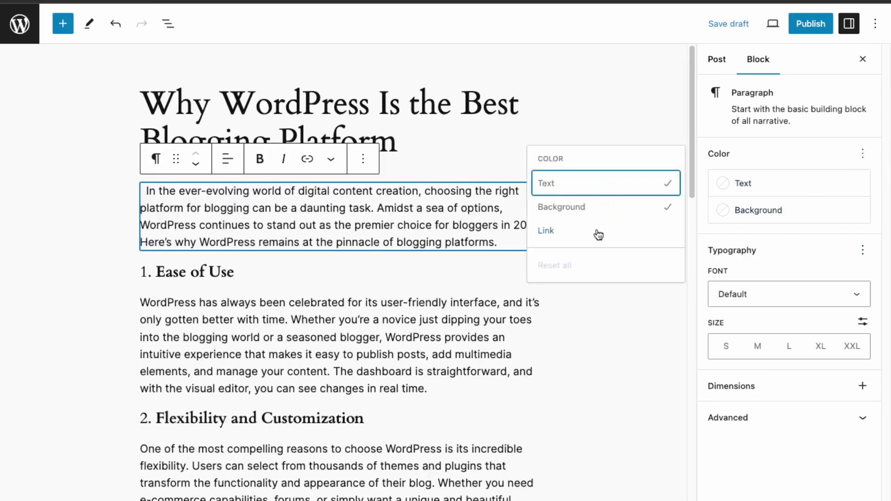
{"action": "key", "text": "Escape"}
{"action": "left_click", "coordinate": [364, 160]}
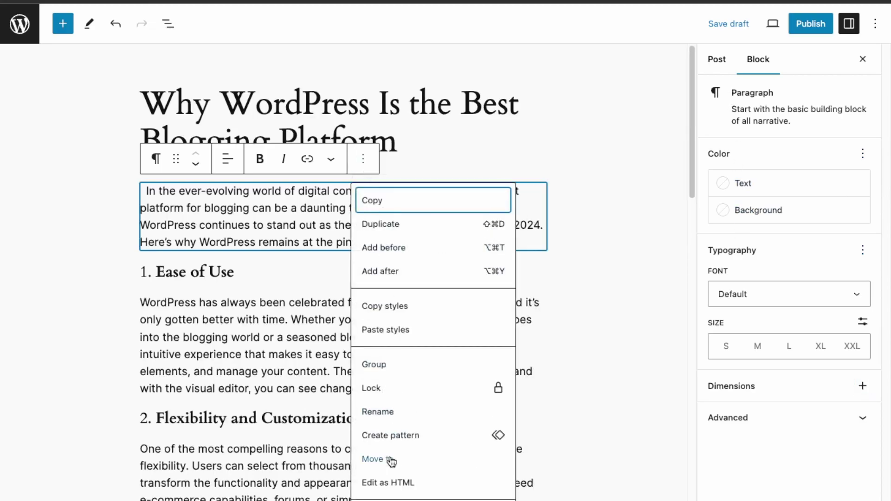
- View the intro paragraph as HTML, then switch it back to visual editing
{"action": "left_click", "coordinate": [394, 483]}
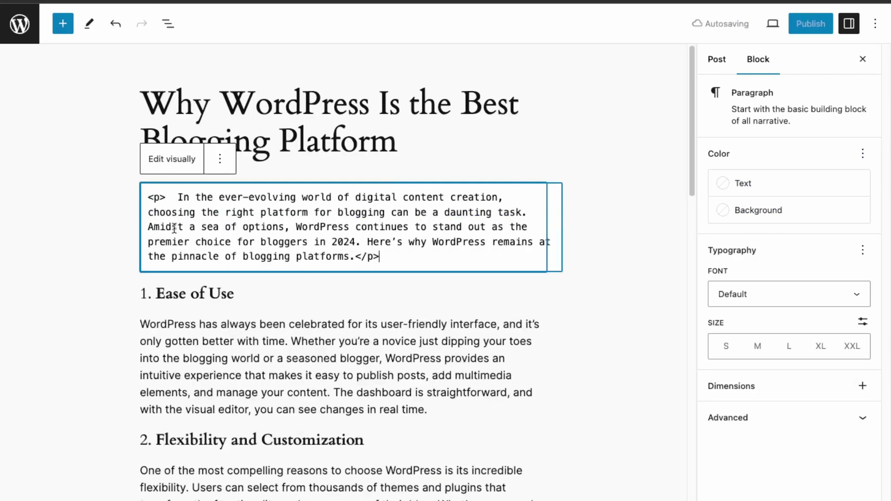
{"action": "left_click", "coordinate": [220, 158]}
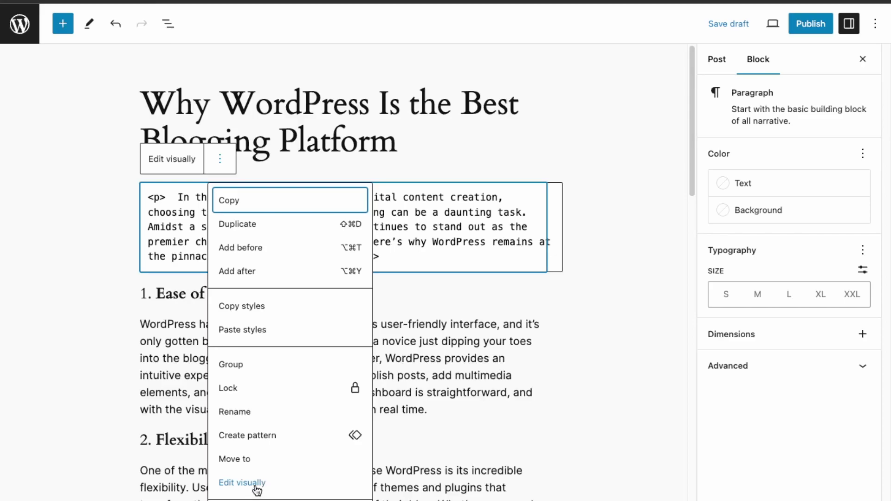
{"action": "left_click", "coordinate": [260, 483]}
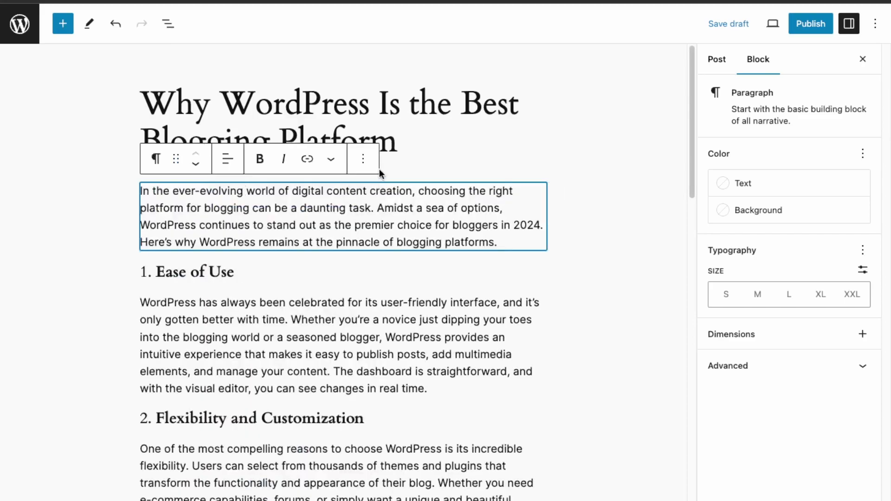
- Deselect the blocks below the Conclusion so the post's settings show
{"action": "scroll", "coordinate": [380, 173], "scroll_direction": "down", "scroll_amount": 20}
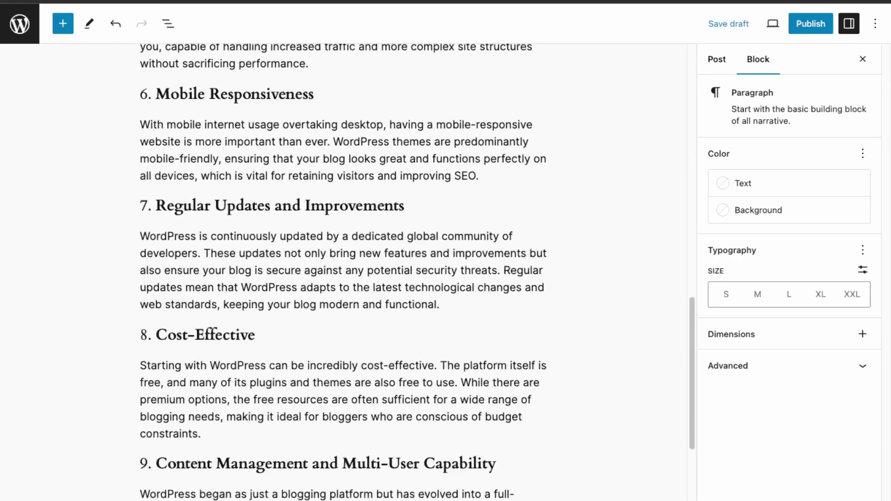
{"action": "scroll", "coordinate": [247, 294], "scroll_direction": "down", "scroll_amount": 6}
{"action": "left_click", "coordinate": [320, 490]}
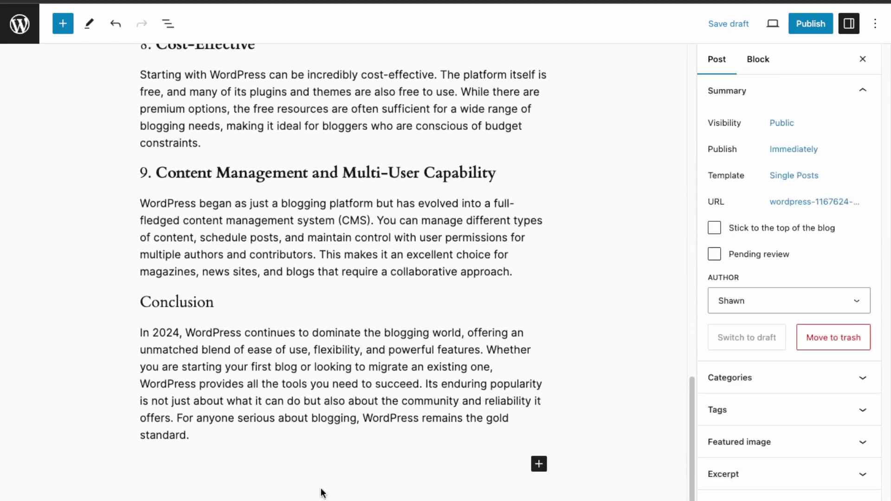
{"action": "scroll", "coordinate": [286, 464], "scroll_direction": "up", "scroll_amount": 20}
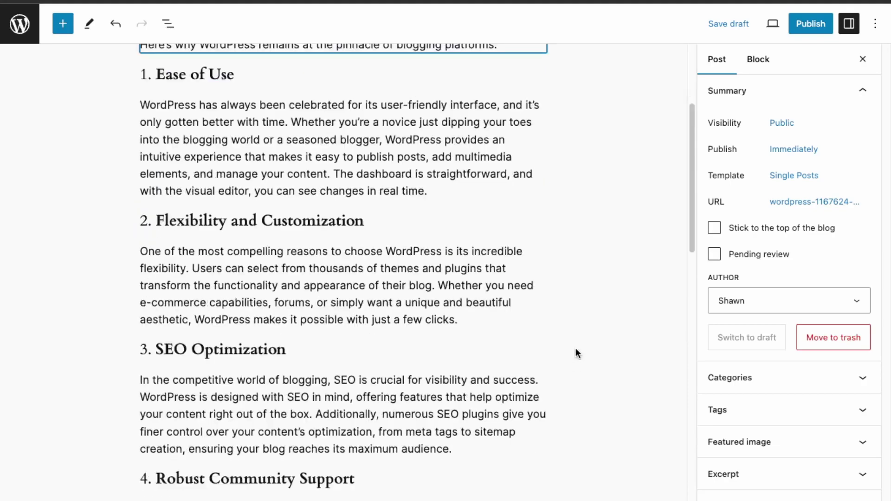
{"action": "left_click", "coordinate": [243, 262]}
{"action": "scroll", "coordinate": [457, 455], "scroll_direction": "down", "scroll_amount": 20}
{"action": "left_click", "coordinate": [469, 383]}
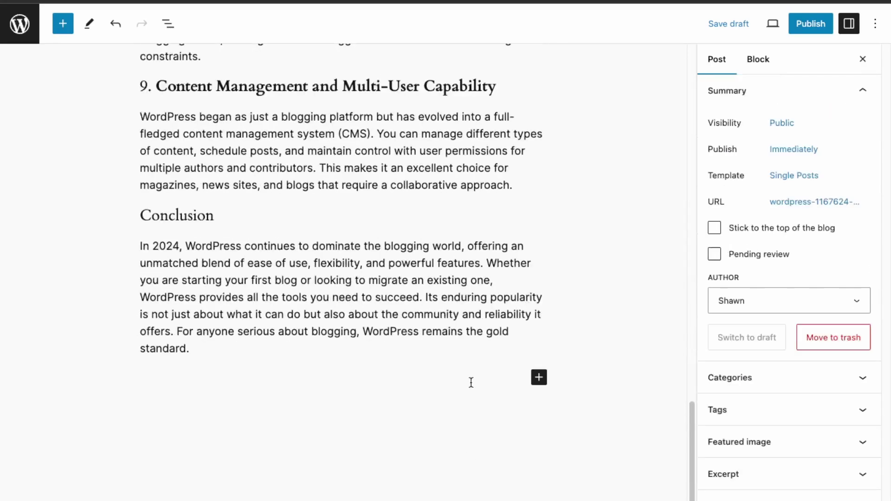
- Add an Image block after the Conclusion with the laptop illustration from the Media Library
{"action": "left_click", "coordinate": [540, 378]}
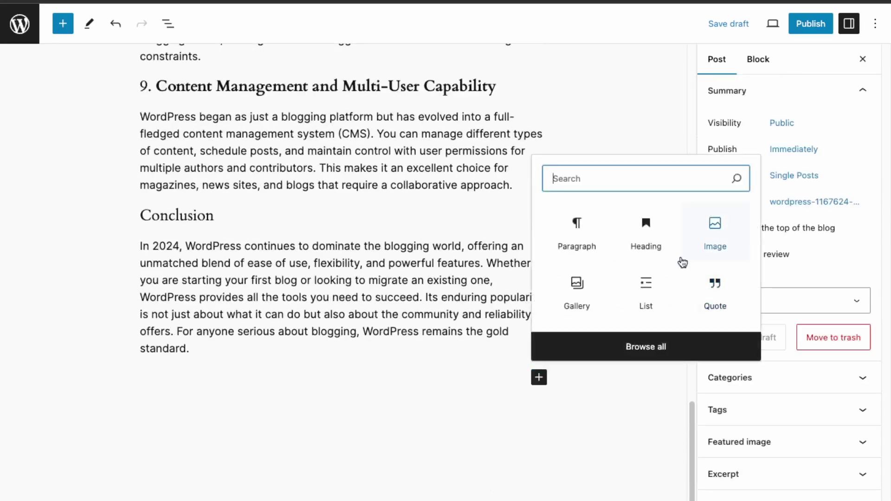
{"action": "left_click", "coordinate": [715, 232]}
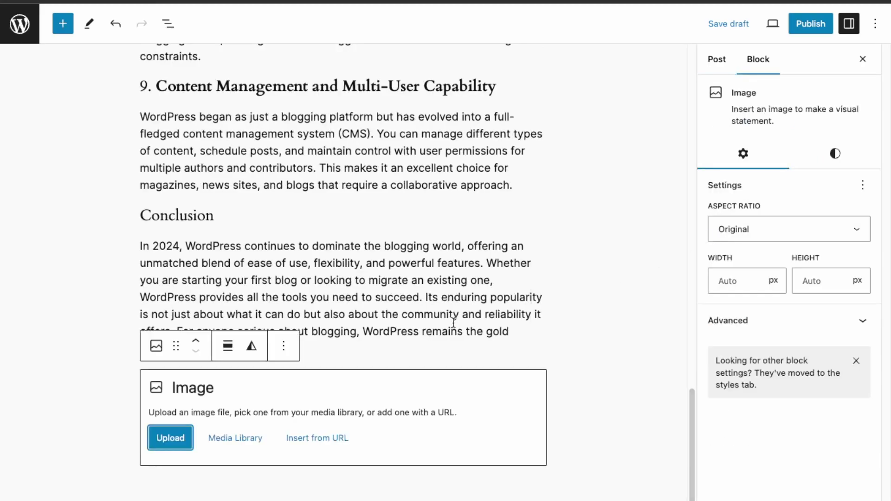
{"action": "left_click", "coordinate": [184, 449]}
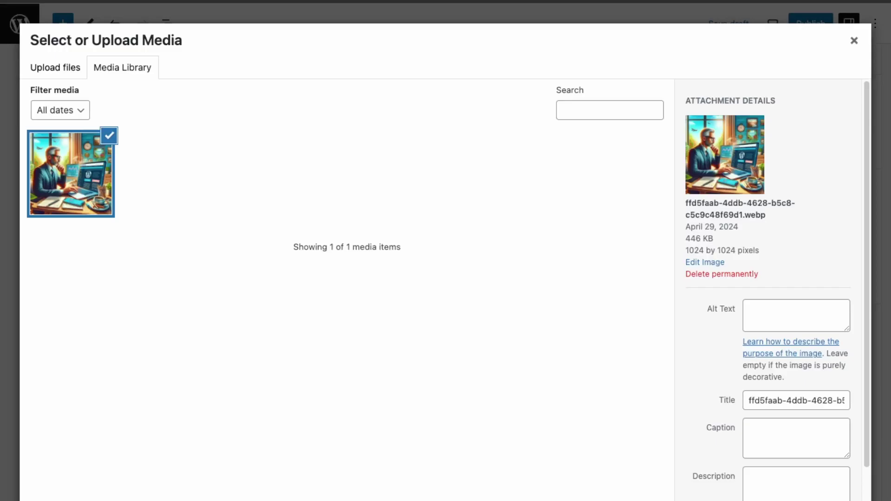
{"action": "key", "text": "Return"}
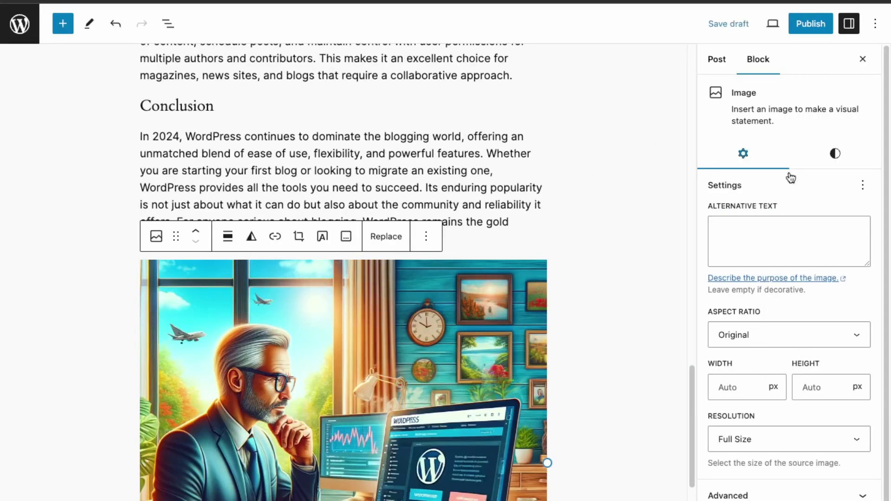
- Review the image's style and settings panels, then return to the post settings
{"action": "left_click", "coordinate": [841, 157]}
{"action": "left_click", "coordinate": [758, 160]}
{"action": "scroll", "coordinate": [723, 336], "scroll_direction": "down", "scroll_amount": 1}
{"action": "scroll", "coordinate": [324, 386], "scroll_direction": "up", "scroll_amount": 15}
{"action": "scroll", "coordinate": [324, 386], "scroll_direction": "up", "scroll_amount": 15}
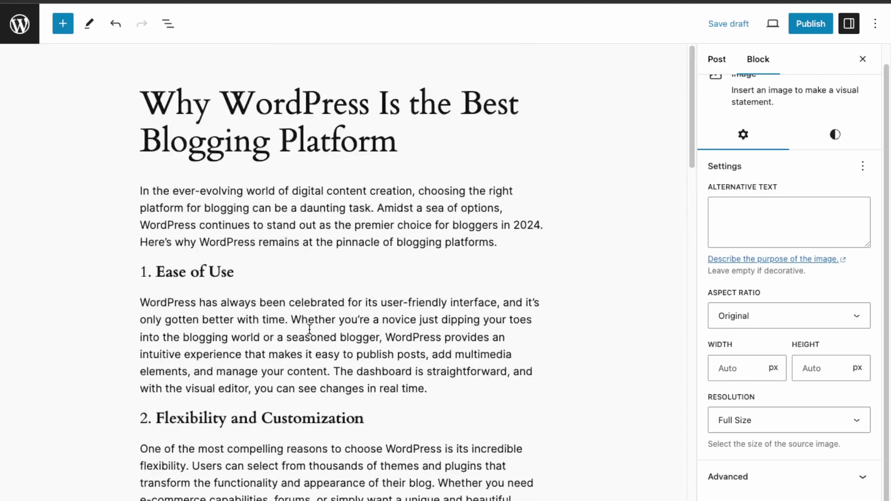
{"action": "scroll", "coordinate": [304, 260], "scroll_direction": "down", "scroll_amount": 20}
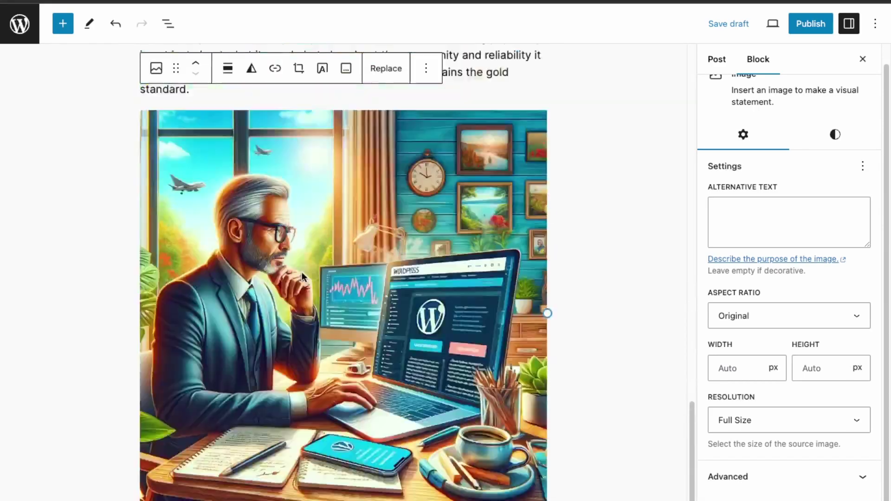
{"action": "scroll", "coordinate": [302, 273], "scroll_direction": "up", "scroll_amount": 15}
{"action": "left_click", "coordinate": [718, 60]}
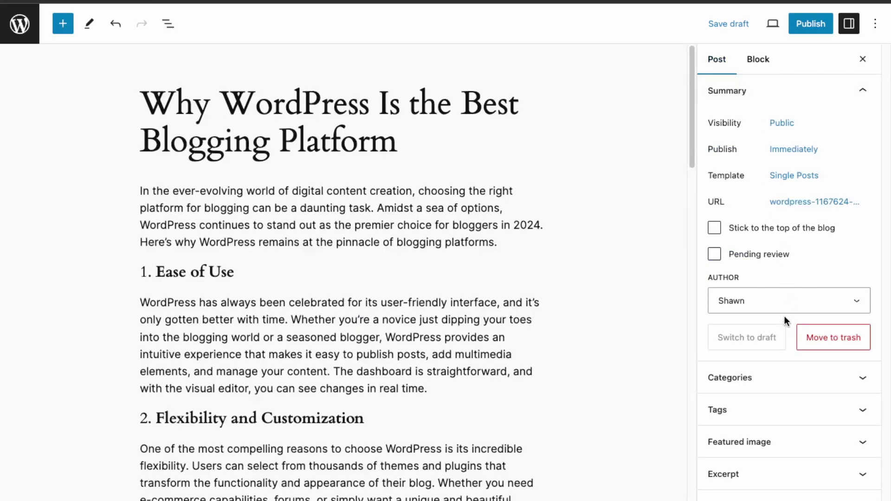
- Expand the Categories, Tags, Featured image and Excerpt sections of the post sidebar
{"action": "left_click", "coordinate": [777, 378]}
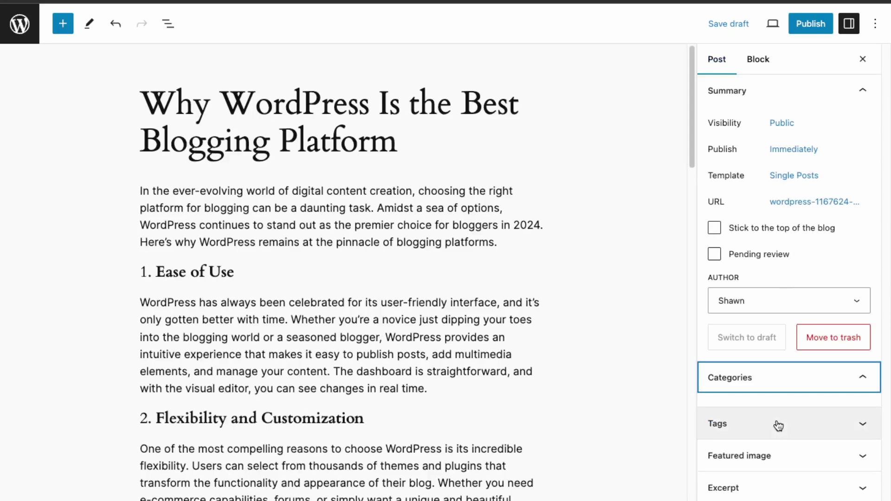
{"action": "key", "text": "Tab"}
{"action": "key", "text": "Tab"}
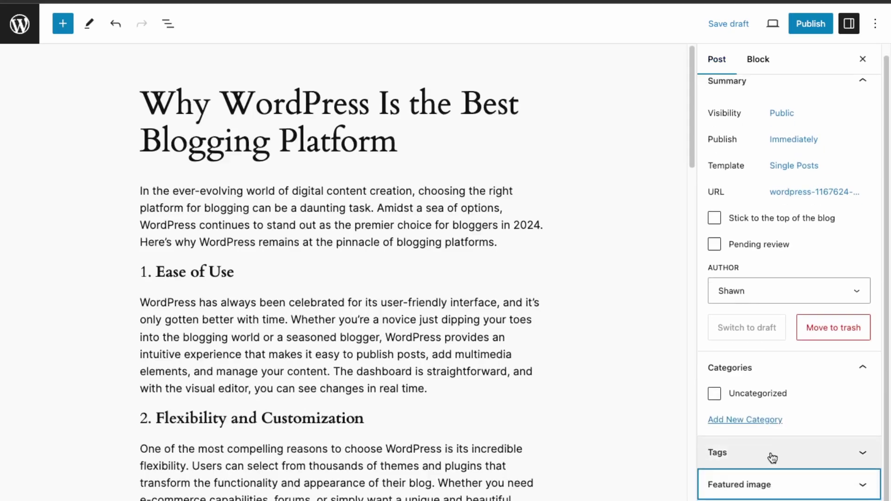
{"action": "left_click", "coordinate": [770, 457]}
{"action": "left_click", "coordinate": [780, 491]}
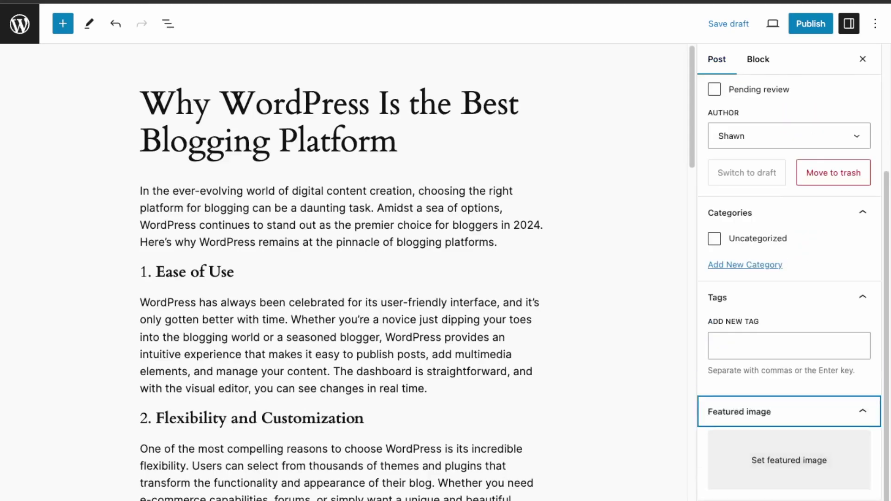
{"action": "key", "text": "Tab"}
{"action": "key", "text": "Return"}
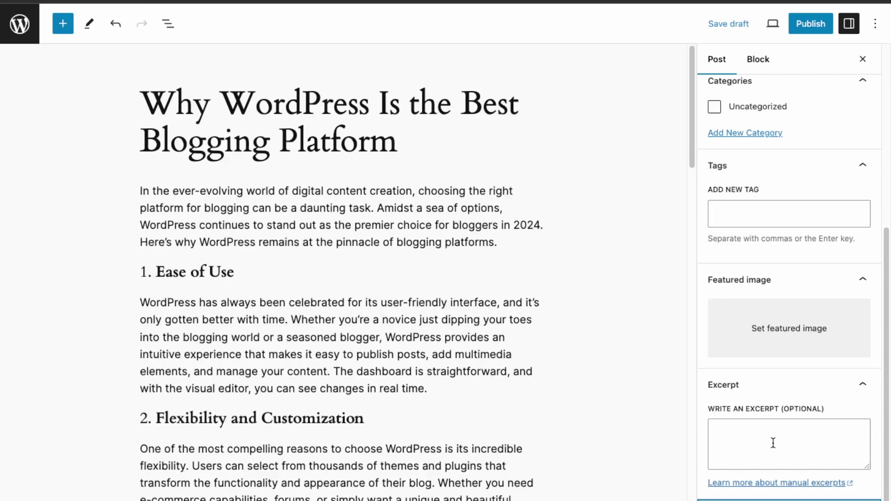
- Set the laptop illustration as the featured image from the Media Library
{"action": "scroll", "coordinate": [773, 443], "scroll_direction": "up", "scroll_amount": 2}
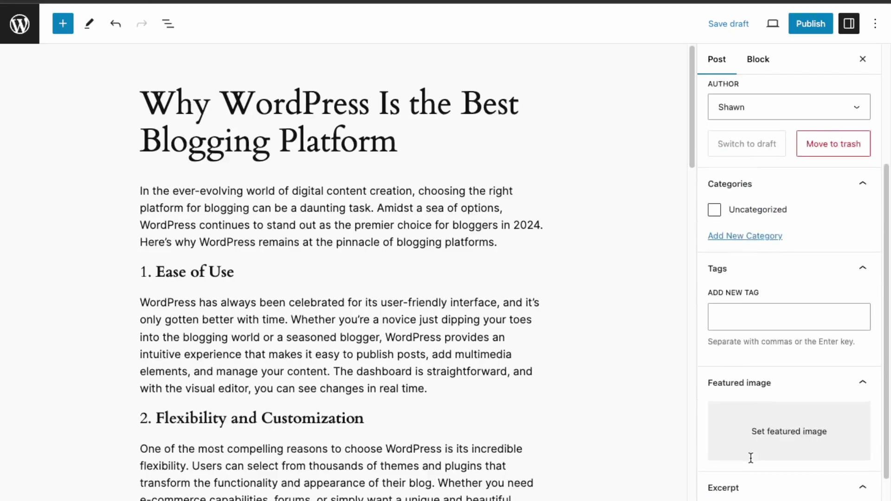
{"action": "left_click", "coordinate": [778, 441]}
{"action": "left_click", "coordinate": [70, 174]}
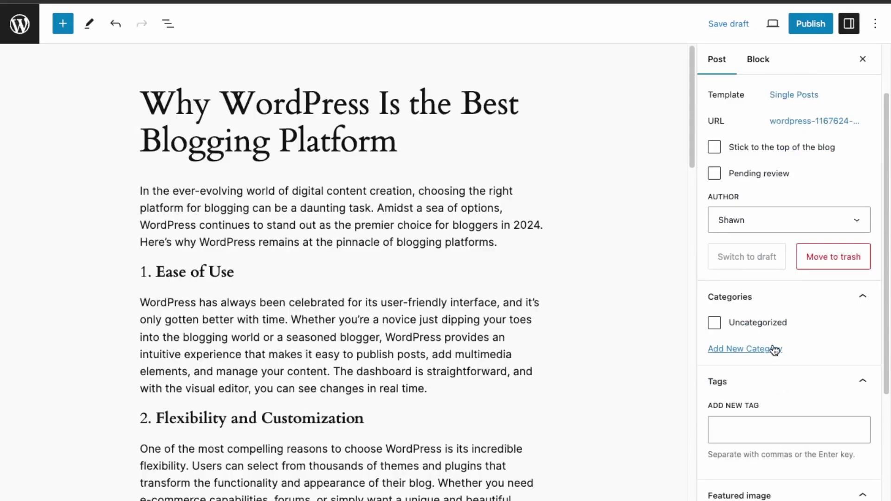
- Create a new 'WordPress' category and assign it to the post
{"action": "left_click", "coordinate": [774, 351]}
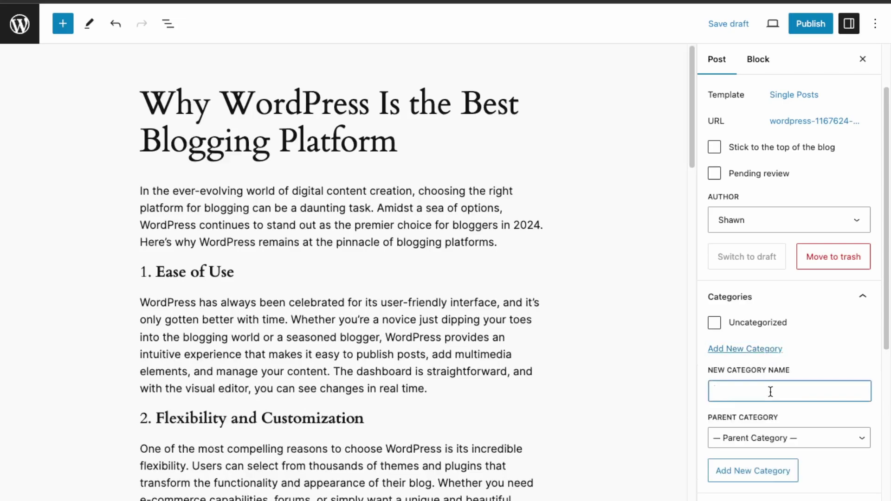
{"action": "type", "text": "WordPress"}
{"action": "key", "text": "Tab"}
{"action": "left_click", "coordinate": [775, 471]}
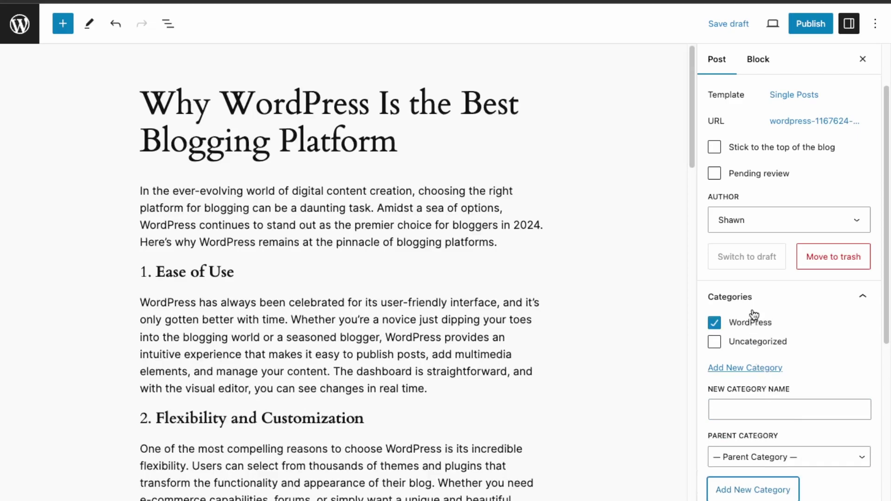
- Tag the post with 'WordPress' and 'Blogging'
{"action": "scroll", "coordinate": [766, 353], "scroll_direction": "down", "scroll_amount": 4}
{"action": "left_click", "coordinate": [782, 390]}
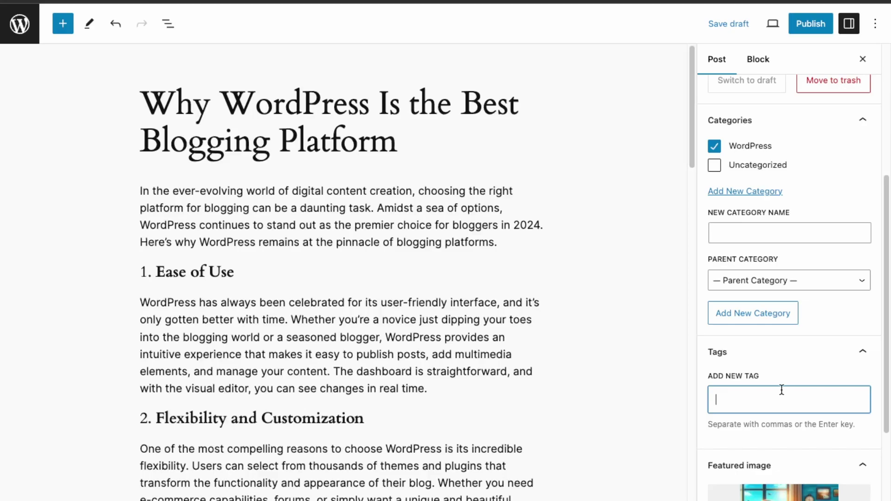
{"action": "type", "text": "WordPress"}
{"action": "key", "text": "Return"}
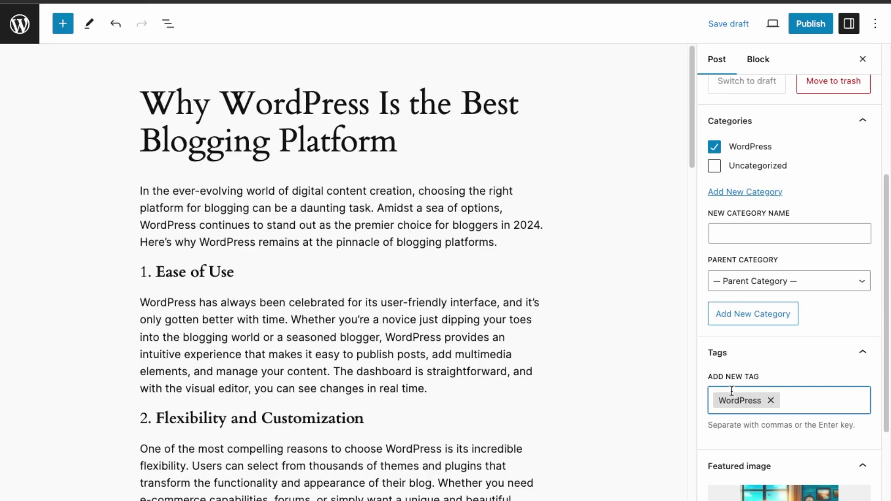
{"action": "type", "text": "Blogging"}
{"action": "key", "text": "Return"}
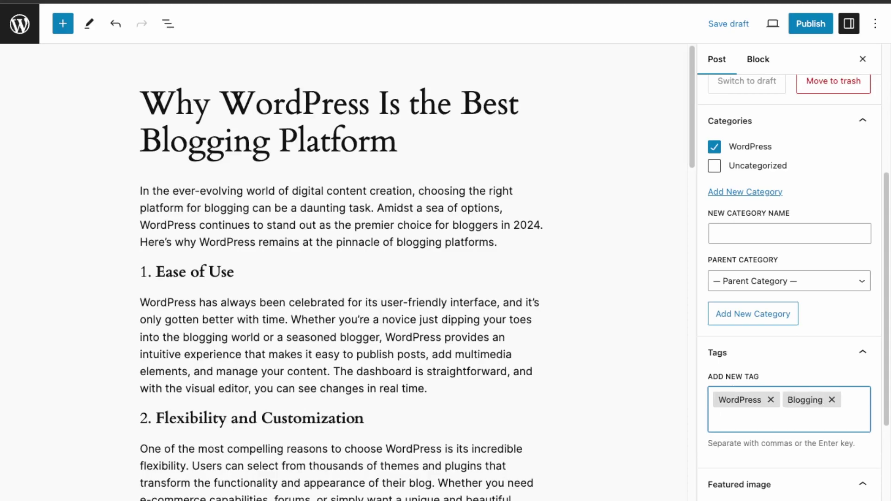
- Preview the post in a new tab
{"action": "scroll", "coordinate": [788, 272], "scroll_direction": "up", "scroll_amount": 5}
{"action": "scroll", "coordinate": [298, 273], "scroll_direction": "down", "scroll_amount": 15}
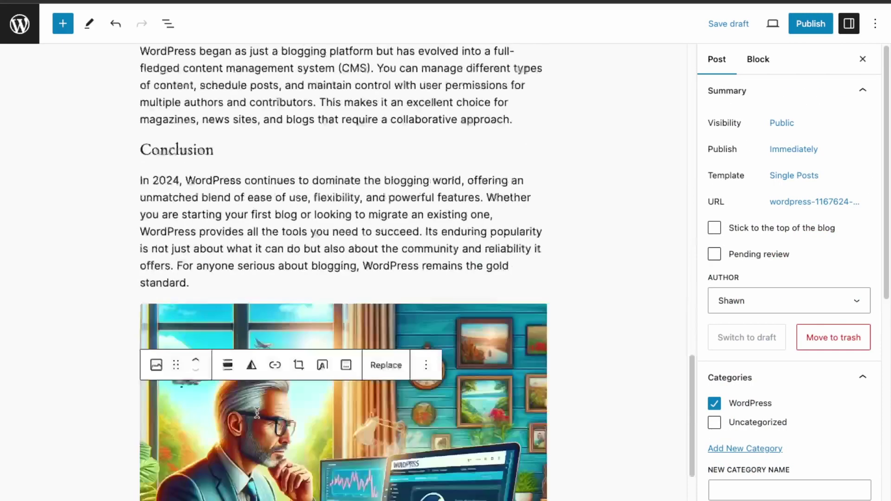
{"action": "scroll", "coordinate": [258, 413], "scroll_direction": "up", "scroll_amount": 6}
{"action": "scroll", "coordinate": [258, 414], "scroll_direction": "up", "scroll_amount": 10}
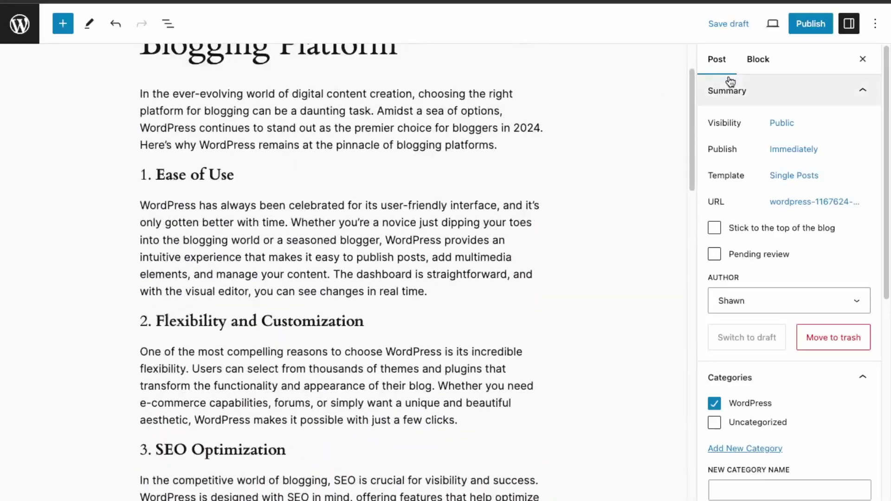
{"action": "left_click", "coordinate": [773, 27]}
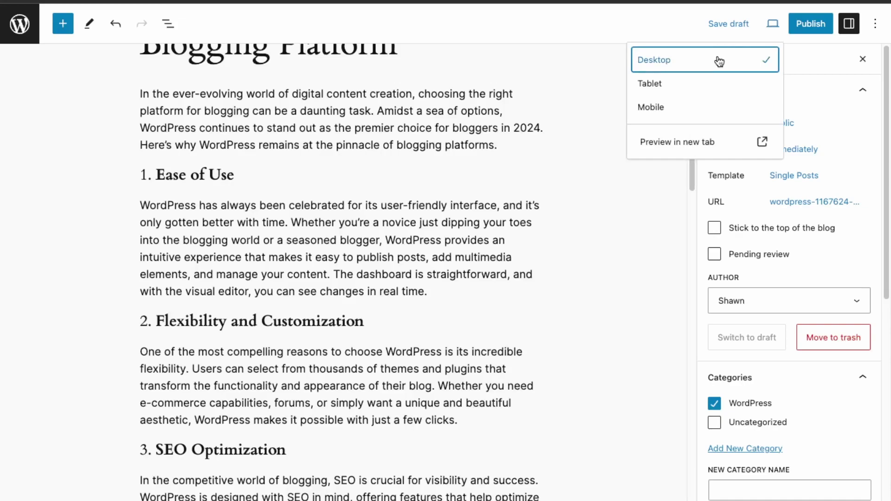
{"action": "left_click", "coordinate": [681, 142]}
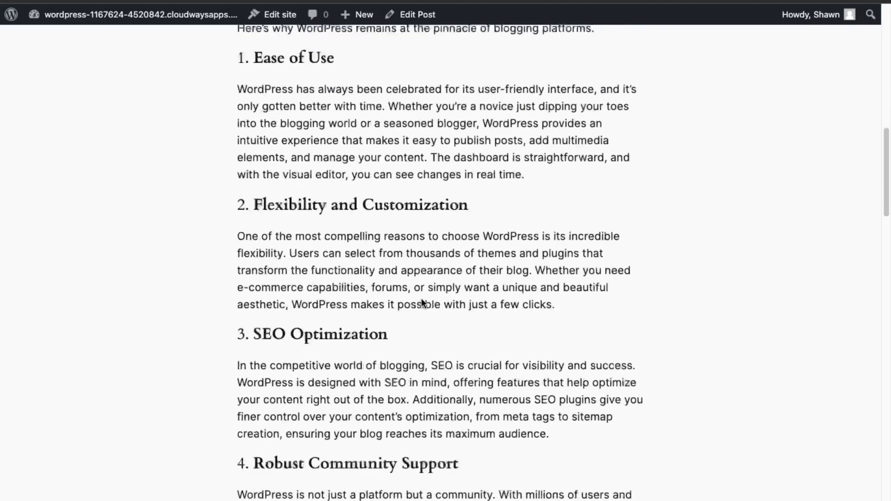
- Check the preview's images, tags and comment form, then return to the editor
{"action": "scroll", "coordinate": [424, 200], "scroll_direction": "down", "scroll_amount": 20}
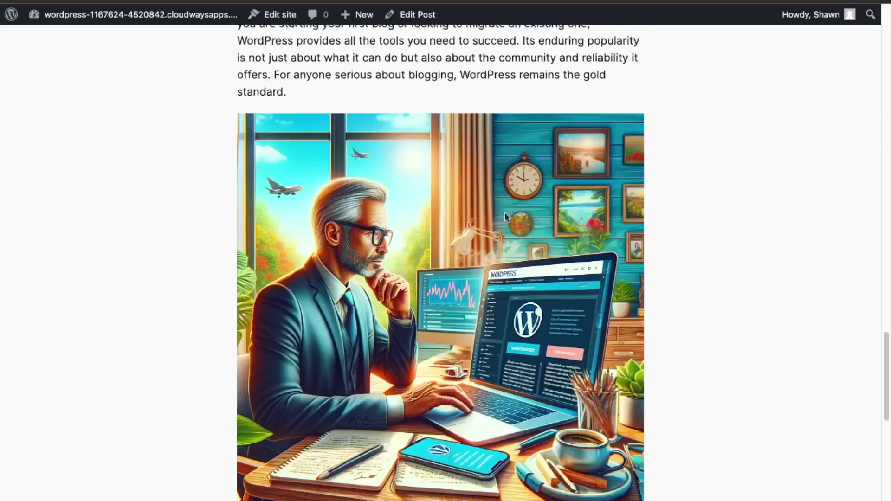
{"action": "scroll", "coordinate": [544, 364], "scroll_direction": "down", "scroll_amount": 7}
{"action": "scroll", "coordinate": [543, 370], "scroll_direction": "up", "scroll_amount": 8}
{"action": "scroll", "coordinate": [411, 353], "scroll_direction": "down", "scroll_amount": 7}
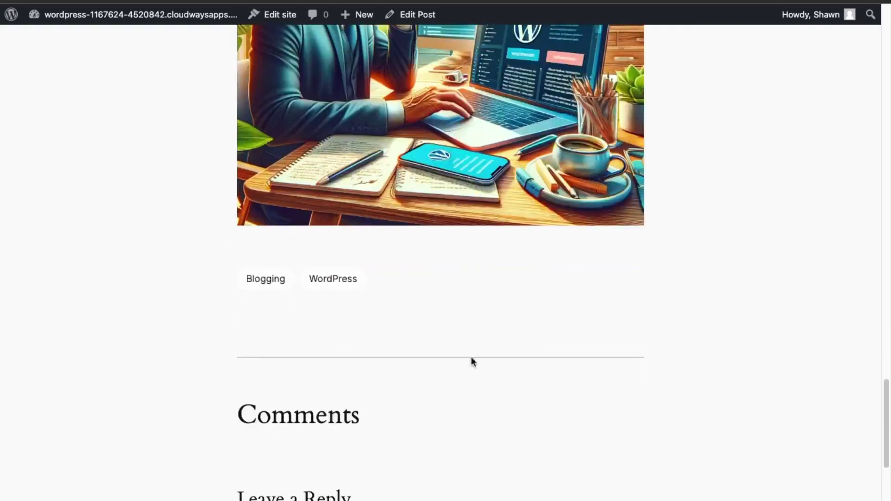
{"action": "scroll", "coordinate": [367, 286], "scroll_direction": "down", "scroll_amount": 8}
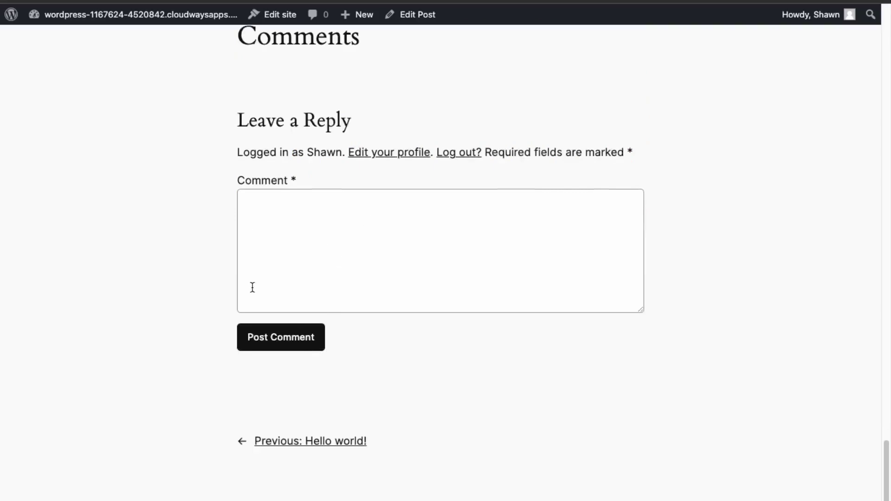
{"action": "scroll", "coordinate": [313, 297], "scroll_direction": "down", "scroll_amount": 4}
{"action": "scroll", "coordinate": [313, 302], "scroll_direction": "up", "scroll_amount": 20}
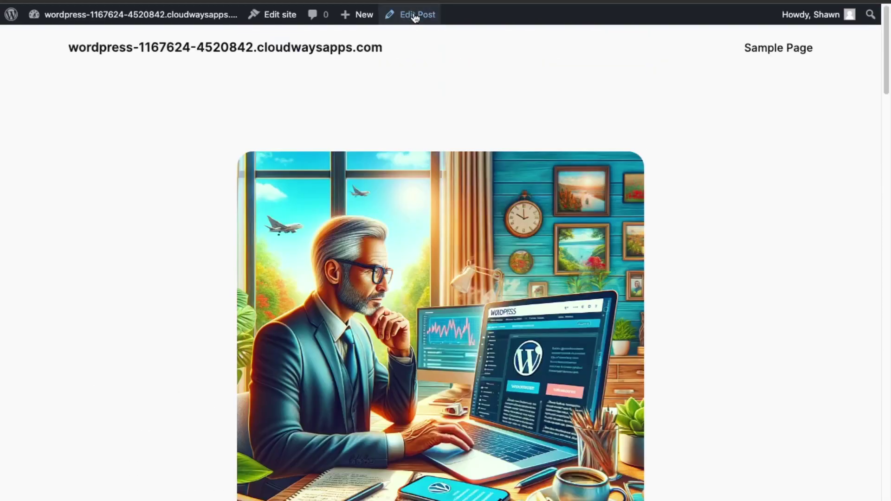
{"action": "left_click", "coordinate": [416, 15]}
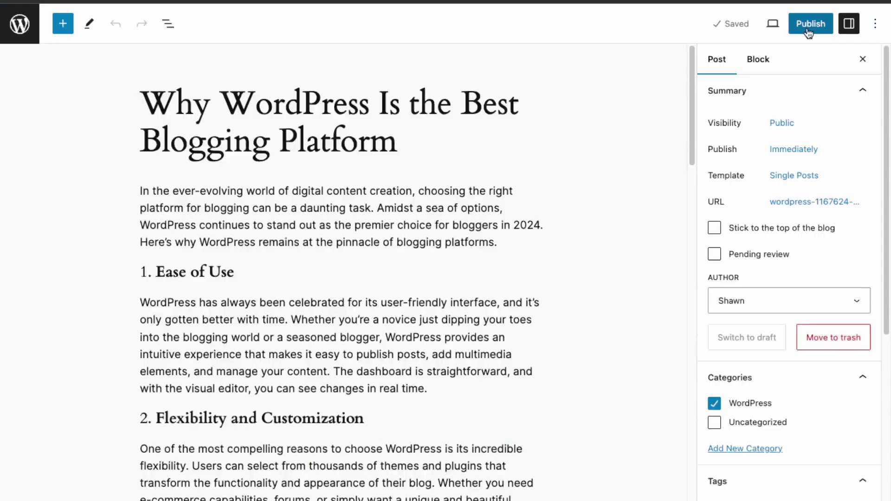
- Publish the post, view it live and check the why-wordpress-is-the-best-blogging-platform slug in the address
{"action": "left_click", "coordinate": [808, 25]}
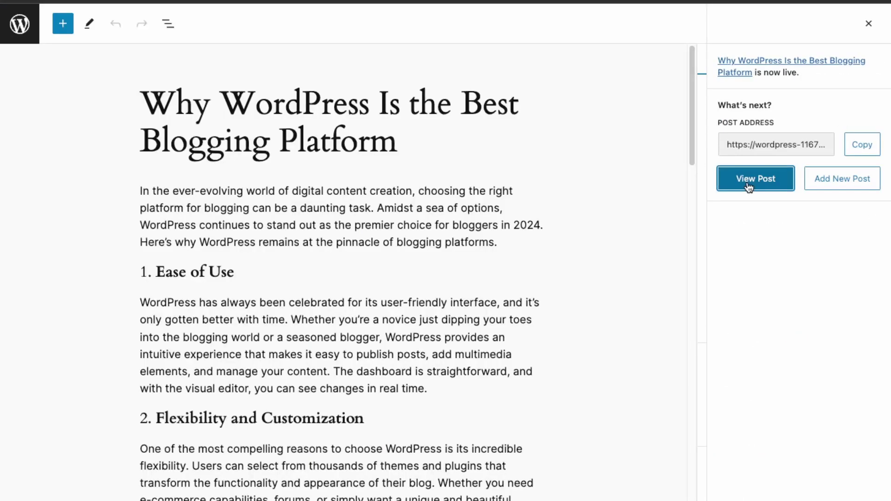
{"action": "left_click", "coordinate": [749, 185]}
{"action": "key", "text": "super+l"}
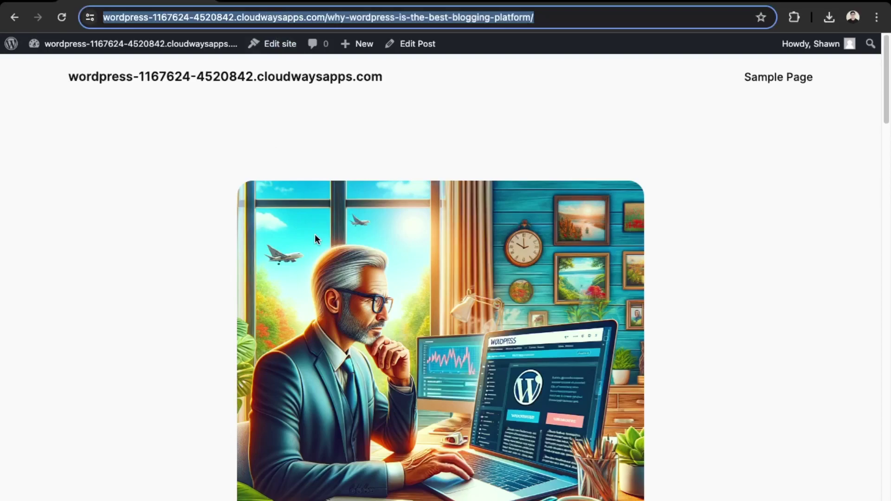
{"action": "left_click", "coordinate": [361, 100]}
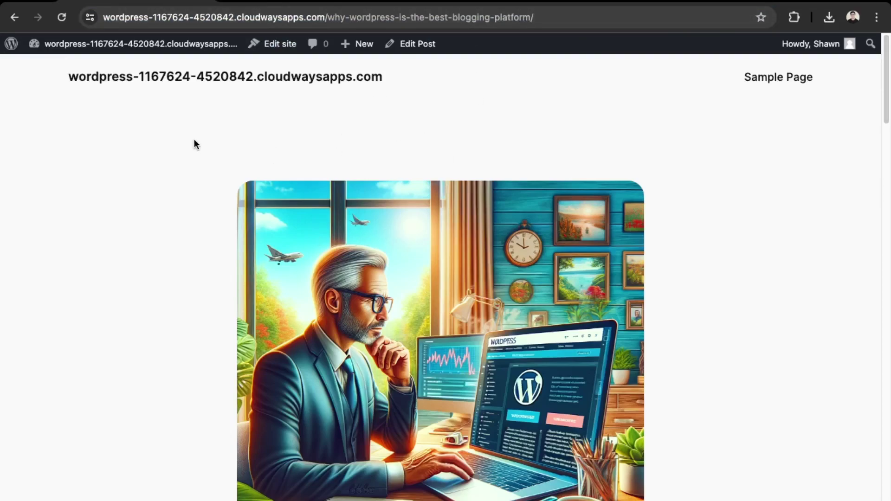
{"action": "left_click_drag", "start_coordinate": [358, 17], "coordinate": [375, 90]}
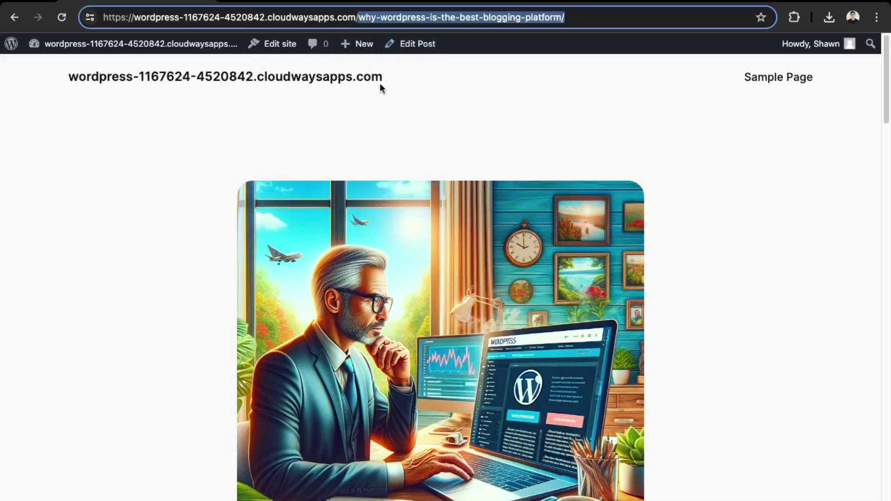
- From the Dashboard go to Settings > Permalinks and confirm the Post name (/%postname%/) structure
{"action": "mouse_move", "coordinate": [91, 43]}
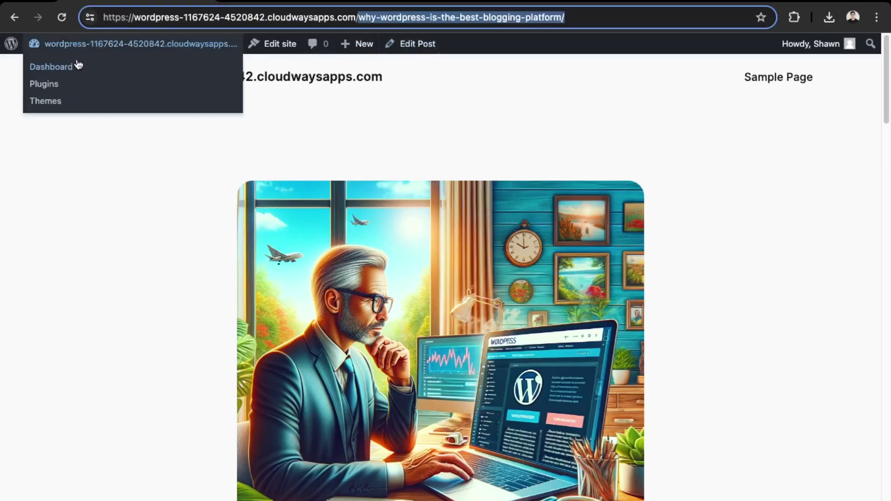
{"action": "left_click", "coordinate": [77, 66]}
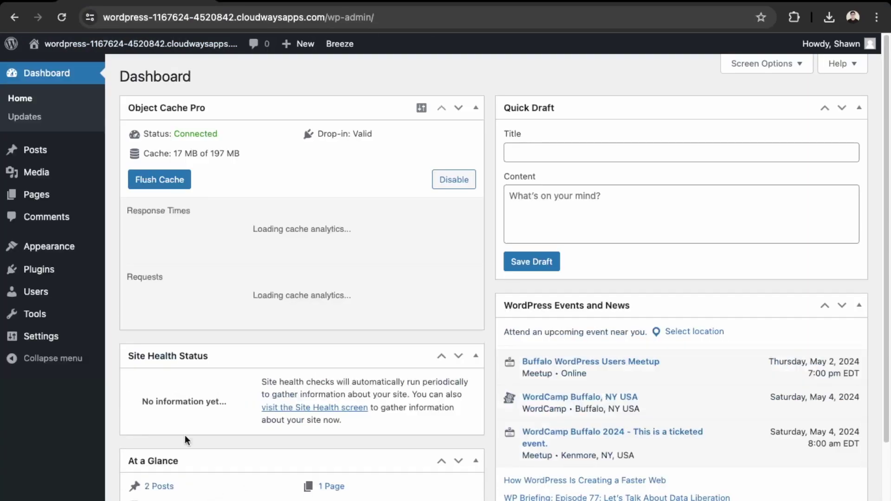
{"action": "mouse_move", "coordinate": [30, 344]}
{"action": "left_click", "coordinate": [144, 431]}
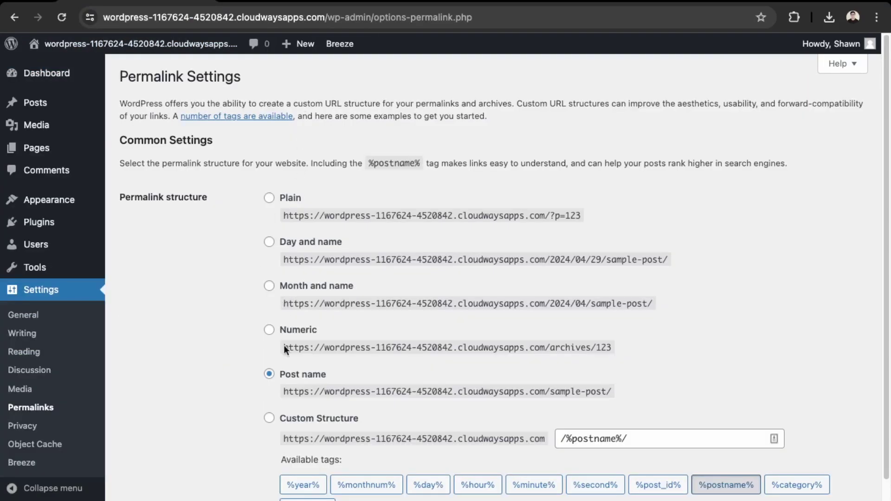
{"action": "left_click_drag", "start_coordinate": [288, 376], "coordinate": [399, 382]}
{"action": "left_click_drag", "start_coordinate": [315, 391], "coordinate": [520, 380]}
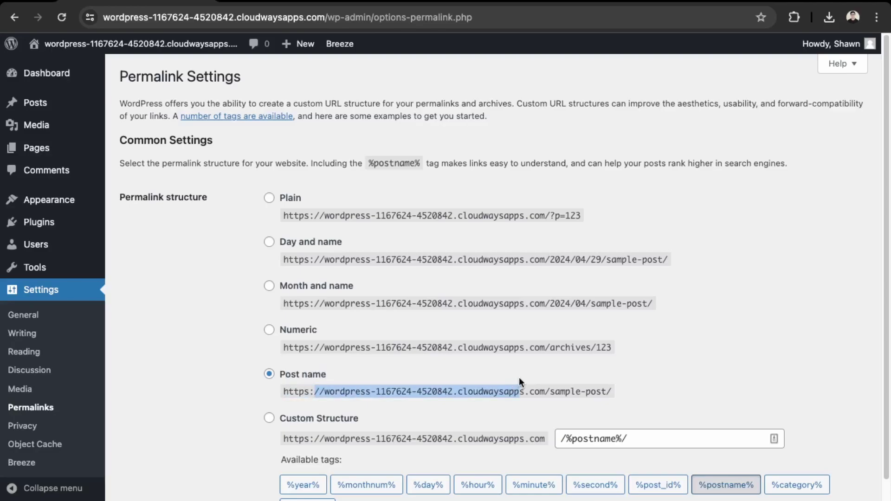
{"action": "triple_click", "coordinate": [608, 391]}
{"action": "left_click", "coordinate": [496, 370]}
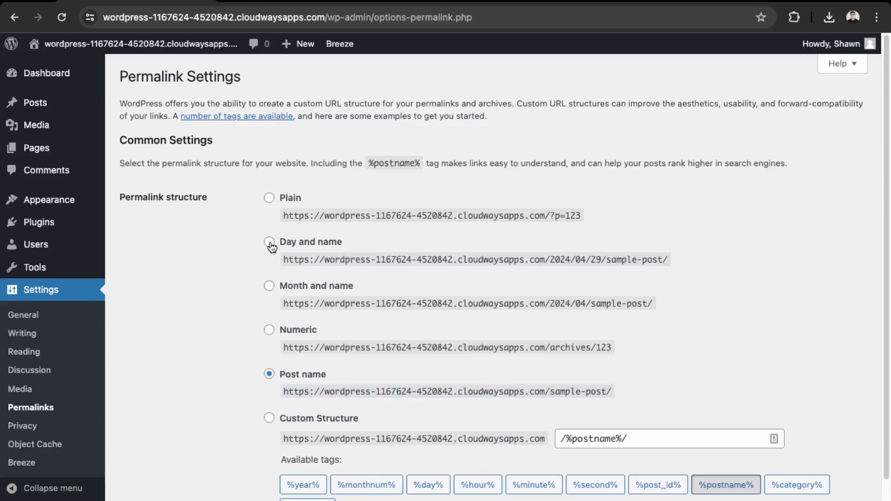
- In Reading Settings, look at the static page option, then keep the homepage on 'Your latest posts'
{"action": "left_click", "coordinate": [37, 355]}
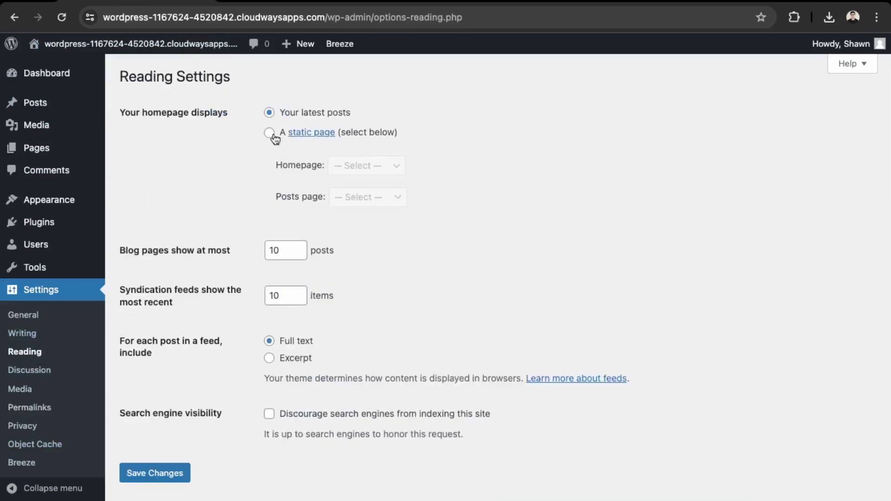
{"action": "left_click", "coordinate": [270, 133]}
{"action": "left_click", "coordinate": [270, 112]}
{"action": "left_click", "coordinate": [269, 133]}
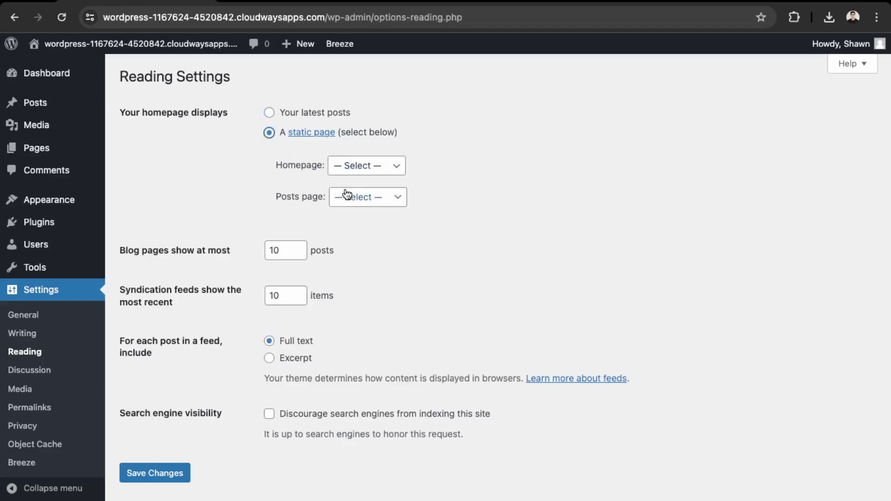
{"action": "left_click", "coordinate": [347, 171]}
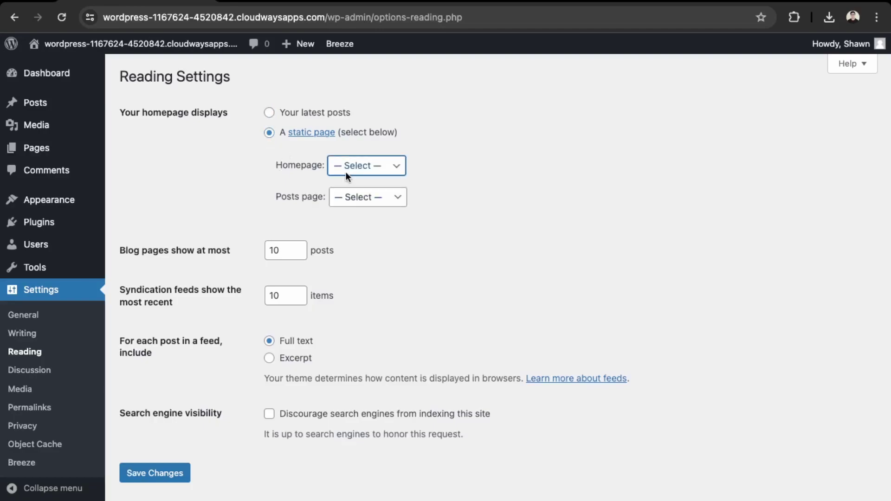
{"action": "left_click", "coordinate": [270, 112]}
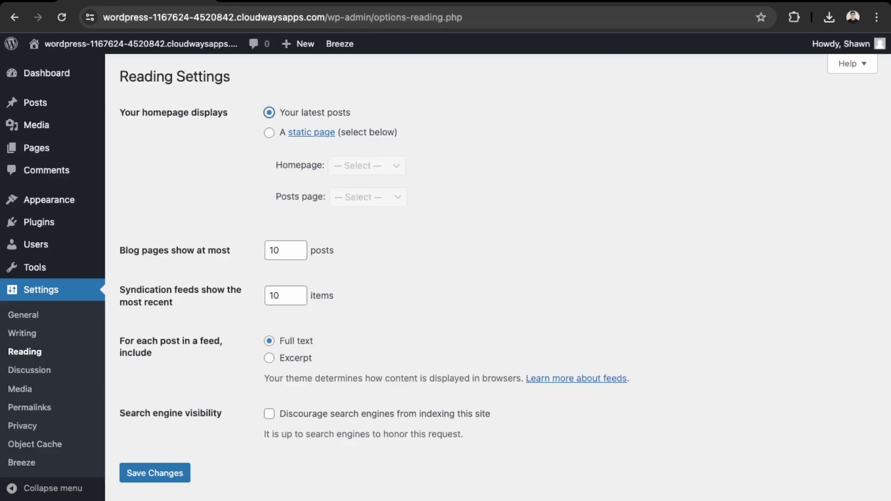
- Save the reading settings and view the live front page listing both posts
{"action": "left_click", "coordinate": [161, 480]}
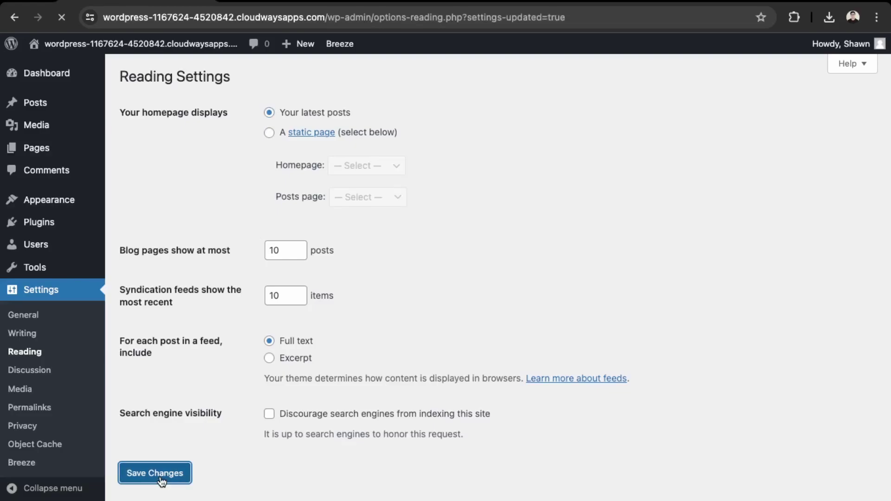
{"action": "mouse_move", "coordinate": [77, 45]}
{"action": "left_click", "coordinate": [63, 67]}
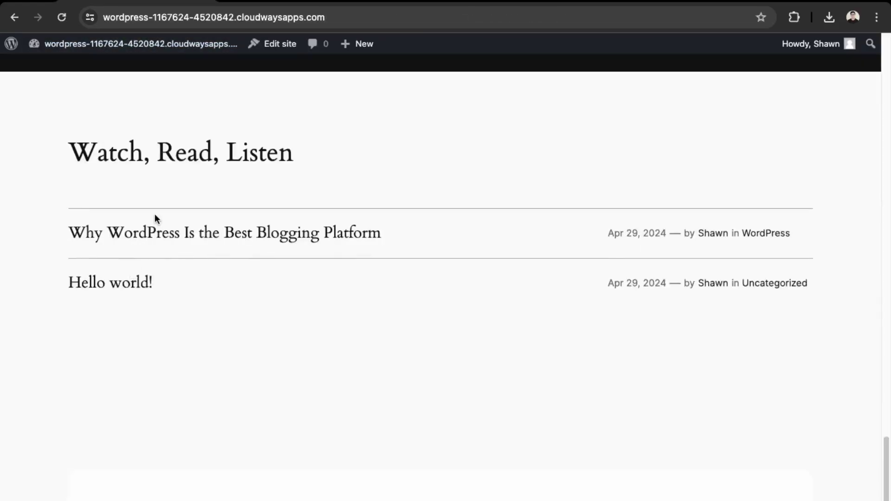
- In Settings > Discussion, require comments to be manually approved
{"action": "left_click", "coordinate": [123, 239]}
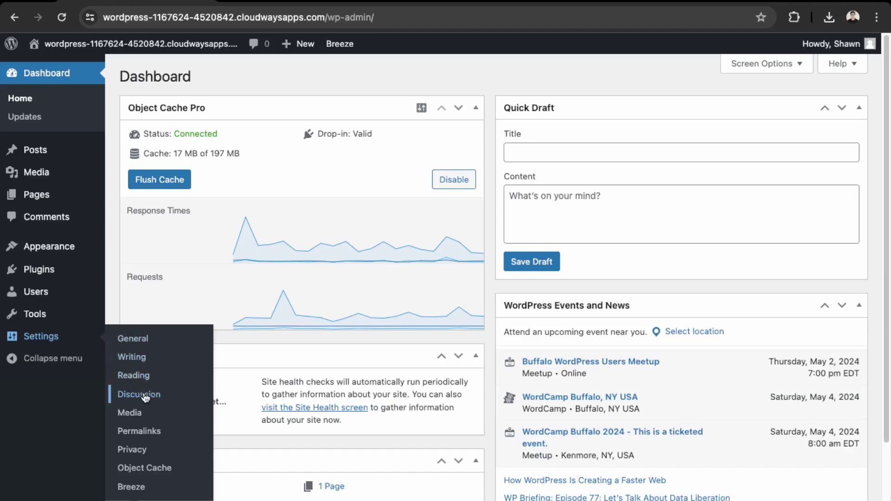
{"action": "left_click", "coordinate": [142, 395]}
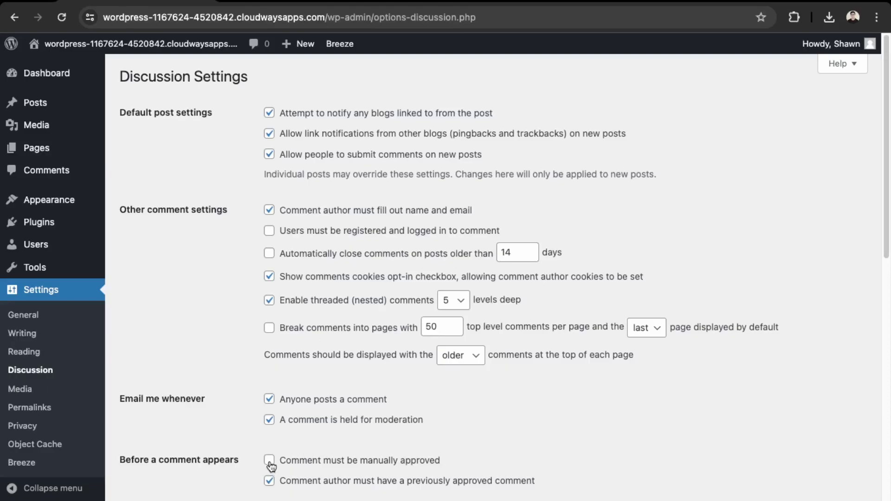
{"action": "left_click_drag", "start_coordinate": [220, 461], "coordinate": [125, 460]}
{"action": "left_click", "coordinate": [141, 451]}
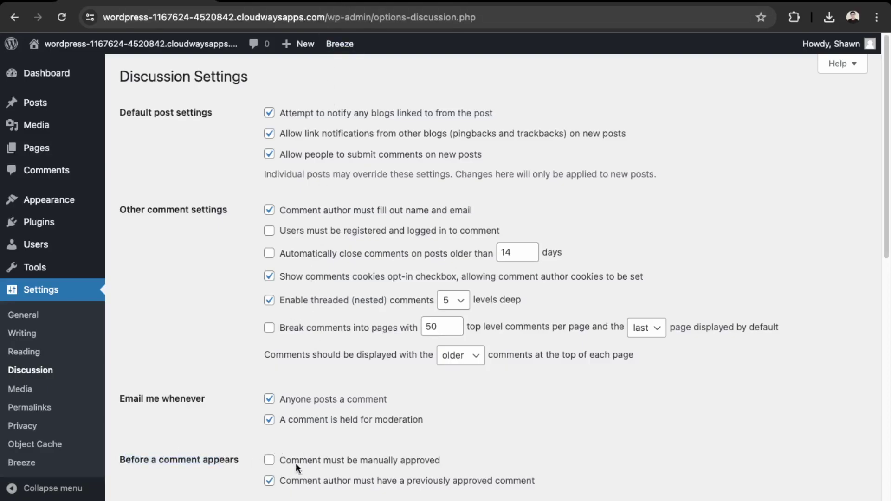
{"action": "left_click", "coordinate": [270, 461]}
- Turn off the email notification for comments held for moderation
{"action": "scroll", "coordinate": [269, 460], "scroll_direction": "down", "scroll_amount": 3}
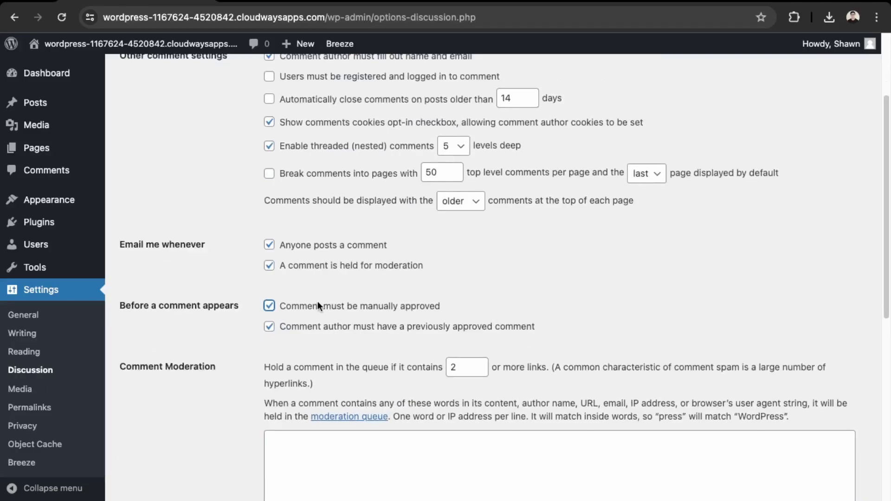
{"action": "left_click_drag", "start_coordinate": [298, 306], "coordinate": [476, 313]}
{"action": "left_click", "coordinate": [492, 313]}
{"action": "scroll", "coordinate": [492, 313], "scroll_direction": "up", "scroll_amount": 3}
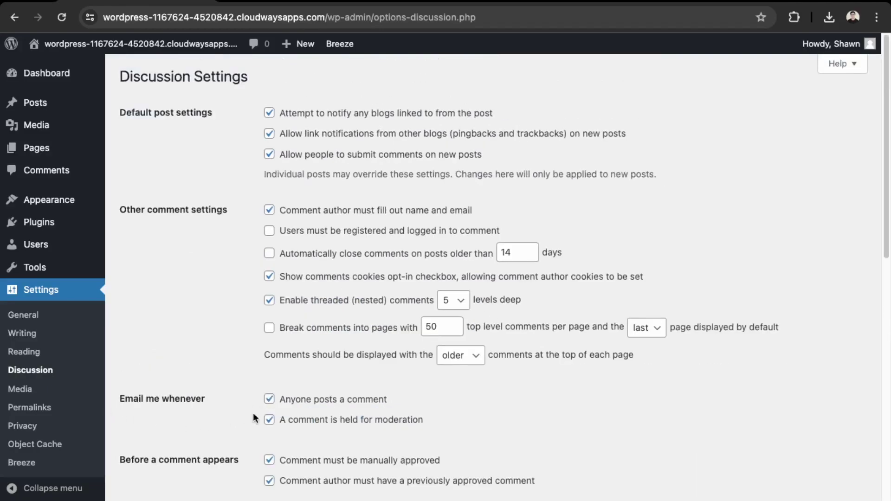
{"action": "left_click", "coordinate": [269, 420]}
{"action": "left_click_drag", "start_coordinate": [122, 399], "coordinate": [257, 402]}
{"action": "left_click", "coordinate": [257, 402]}
{"action": "left_click", "coordinate": [270, 420]}
- Require commenters to be registered and logged in
{"action": "left_click", "coordinate": [294, 231]}
{"action": "scroll", "coordinate": [335, 226], "scroll_direction": "down", "scroll_amount": 15}
{"action": "scroll", "coordinate": [326, 251], "scroll_direction": "down", "scroll_amount": 8}
- Save the discussion settings, then filter All Posts to the WordPress category
{"action": "left_click", "coordinate": [31, 370]}
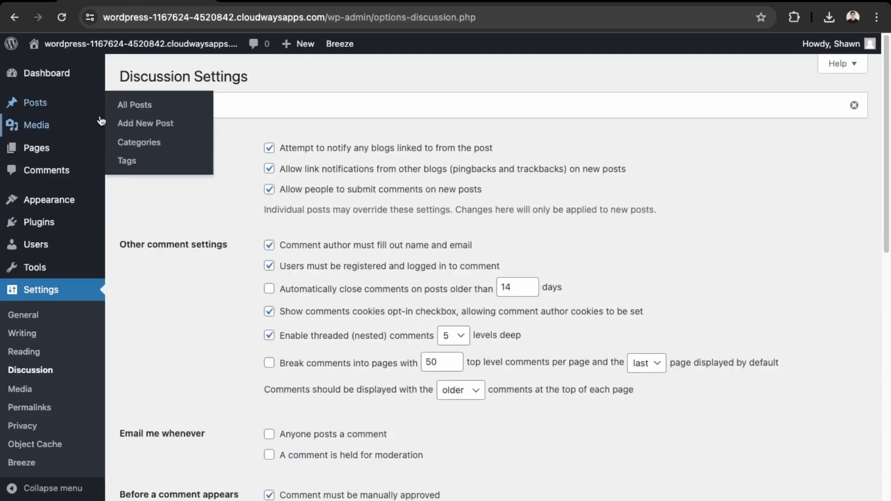
{"action": "left_click", "coordinate": [134, 105]}
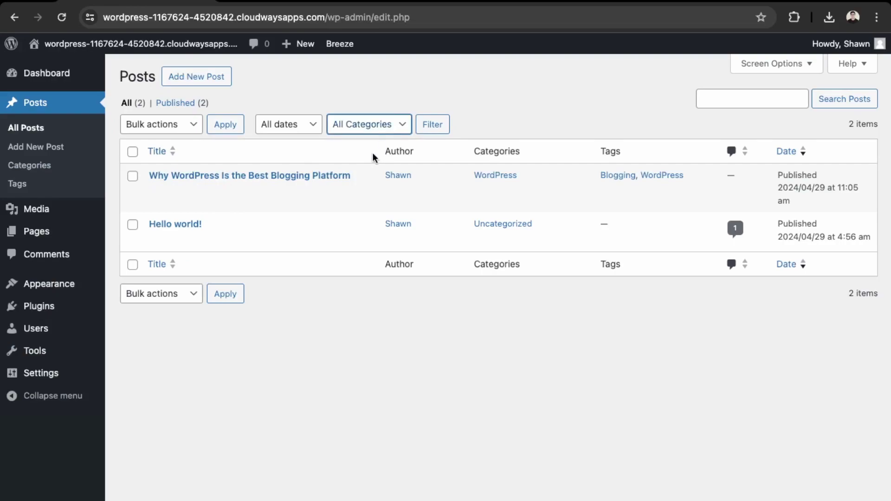
{"action": "left_click", "coordinate": [372, 152]}
{"action": "left_click", "coordinate": [436, 125]}
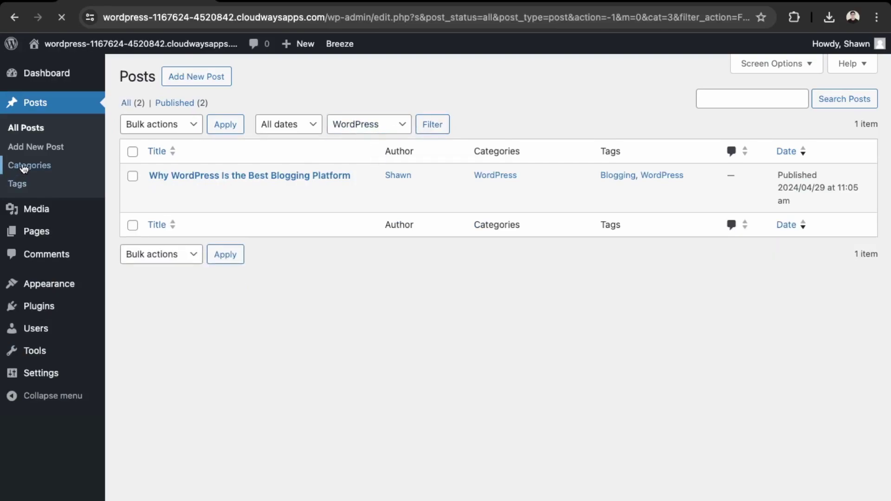
- Open the WordPress category's public archive, scroll through it and inspect its full web address
{"action": "left_click", "coordinate": [531, 229]}
{"action": "scroll", "coordinate": [527, 230], "scroll_direction": "down", "scroll_amount": 5}
{"action": "scroll", "coordinate": [113, 388], "scroll_direction": "up", "scroll_amount": 5}
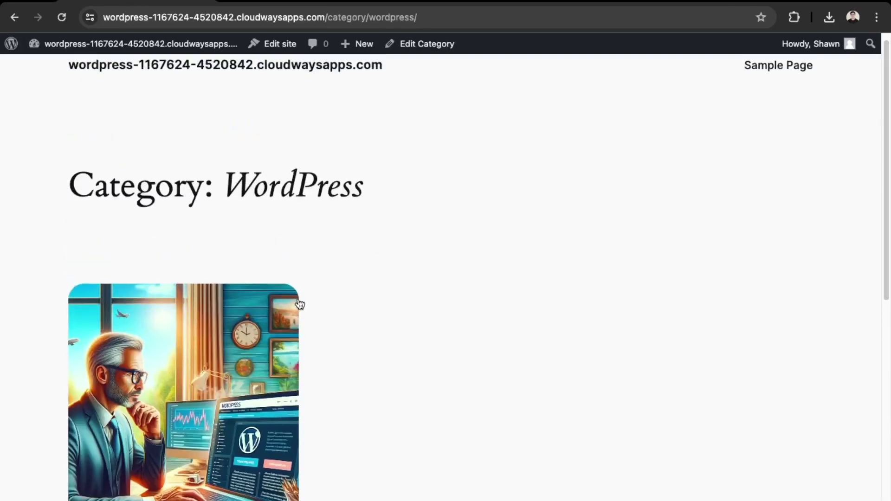
{"action": "scroll", "coordinate": [207, 361], "scroll_direction": "down", "scroll_amount": 5}
{"action": "scroll", "coordinate": [207, 361], "scroll_direction": "up", "scroll_amount": 5}
{"action": "scroll", "coordinate": [209, 129], "scroll_direction": "down", "scroll_amount": 1}
{"action": "scroll", "coordinate": [209, 129], "scroll_direction": "down", "scroll_amount": 2}
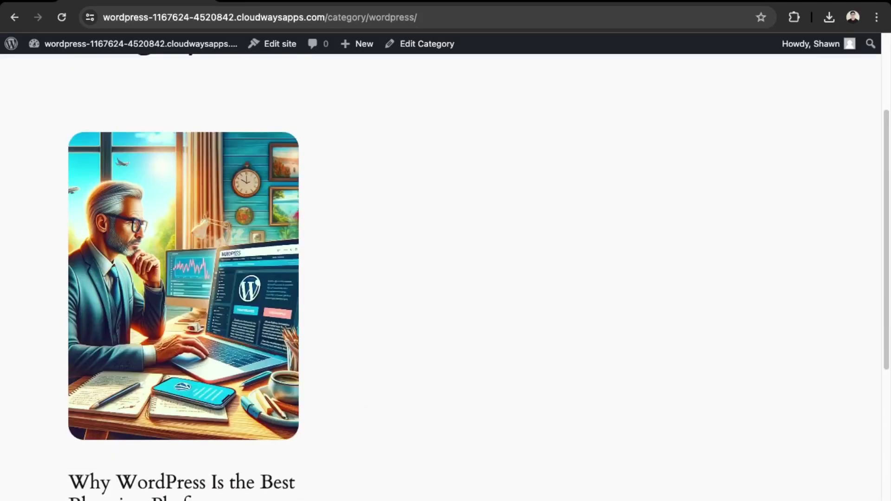
{"action": "scroll", "coordinate": [110, 496], "scroll_direction": "down", "scroll_amount": 1}
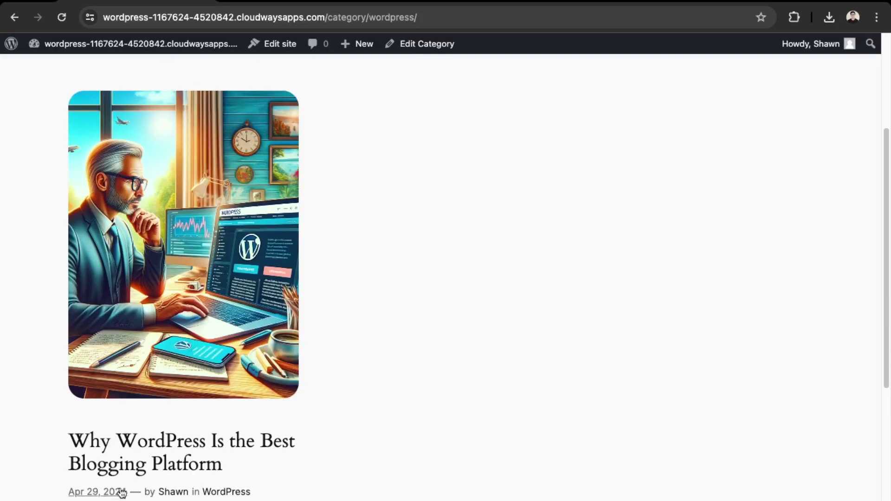
{"action": "scroll", "coordinate": [163, 486], "scroll_direction": "up", "scroll_amount": 5}
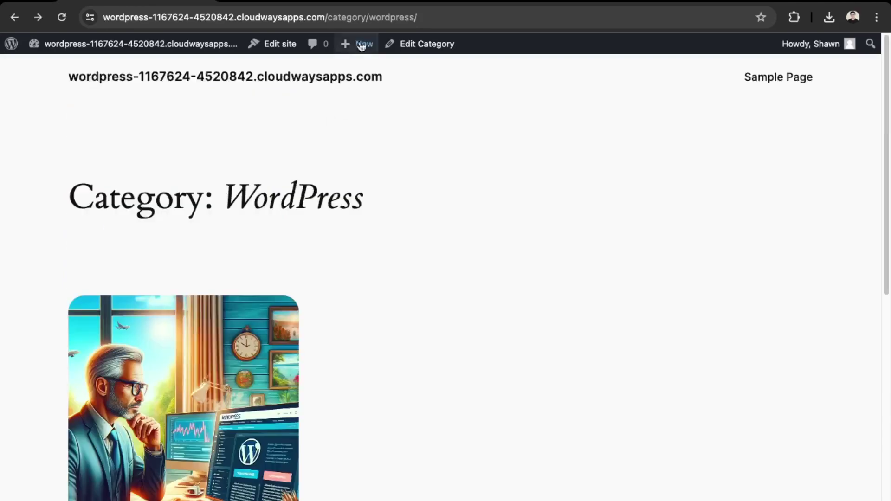
{"action": "left_click", "coordinate": [320, 17]}
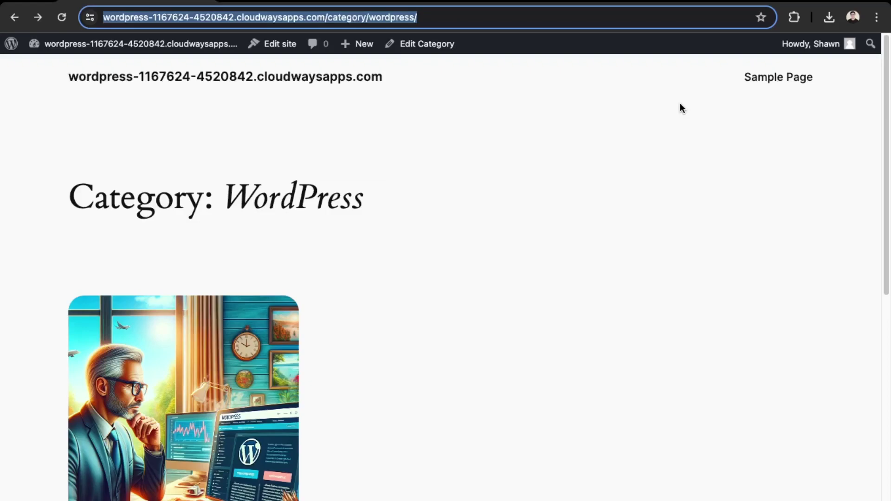
{"action": "scroll", "coordinate": [177, 259], "scroll_direction": "down", "scroll_amount": 1}
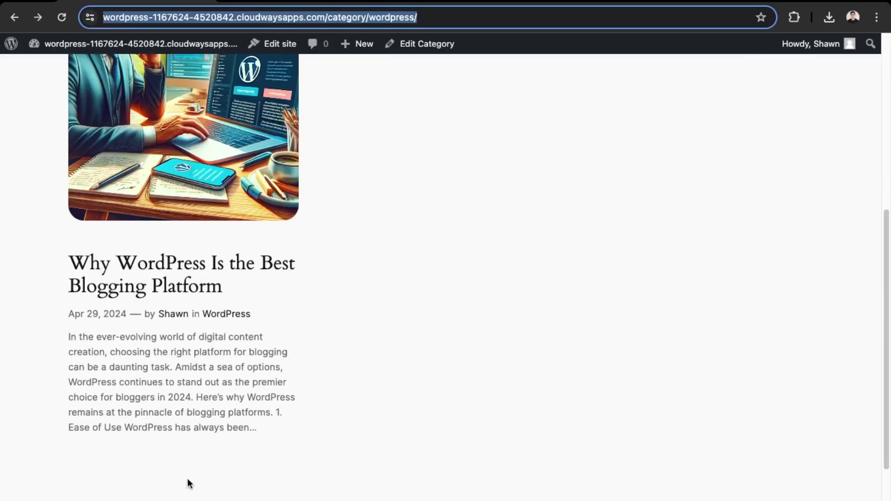
{"action": "scroll", "coordinate": [446, 278], "scroll_direction": "up", "scroll_amount": 10}
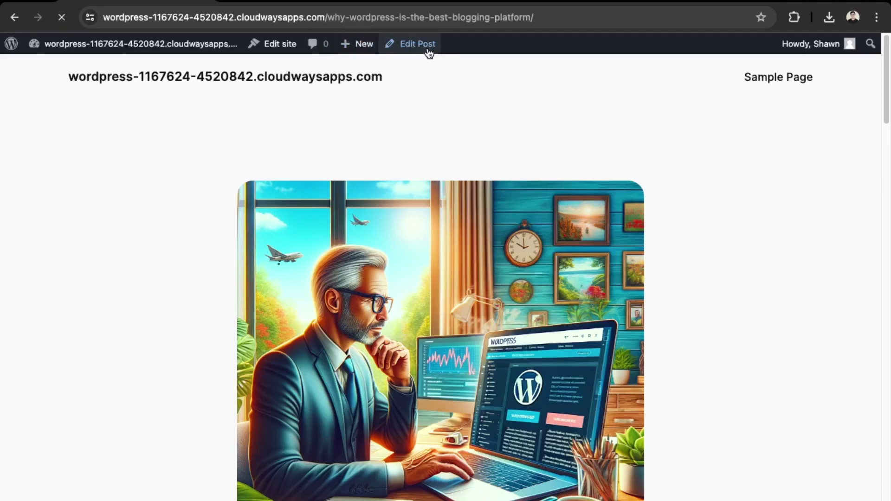
- Append -in-2024 to the post's slug and update the post
{"action": "left_click", "coordinate": [427, 50]}
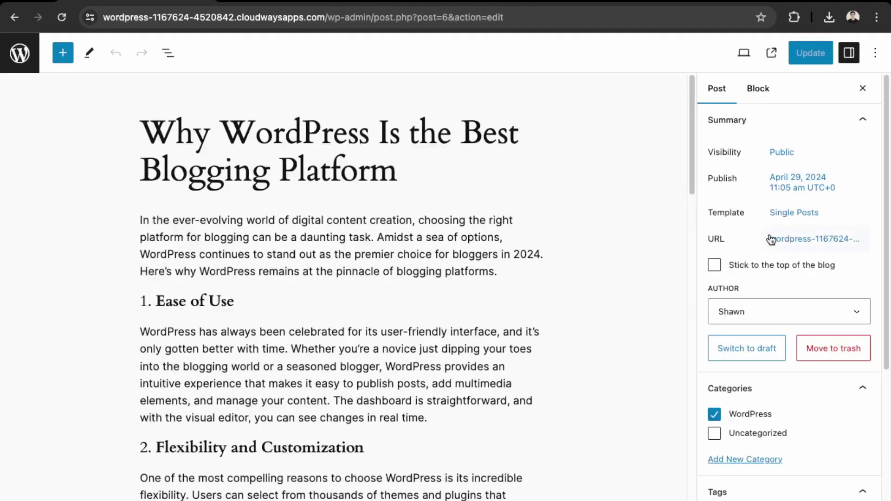
{"action": "left_click", "coordinate": [831, 240]}
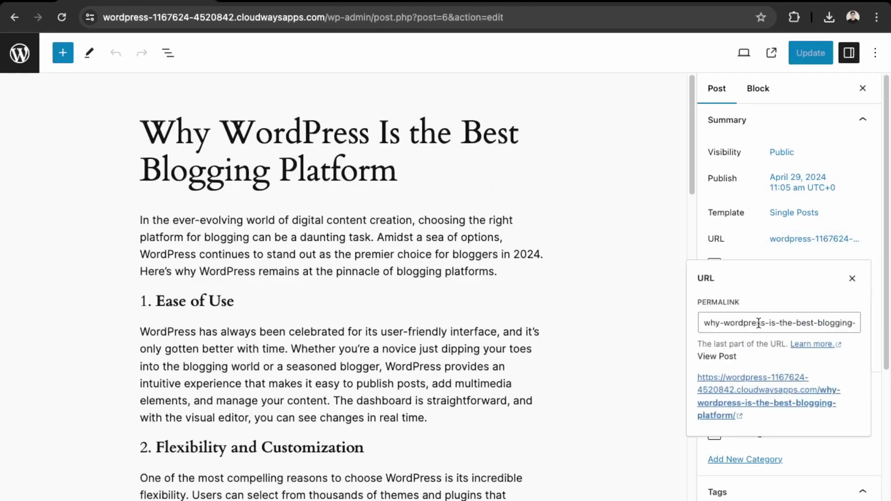
{"action": "left_click_drag", "start_coordinate": [758, 324], "coordinate": [861, 314]}
{"action": "left_click", "coordinate": [855, 323]}
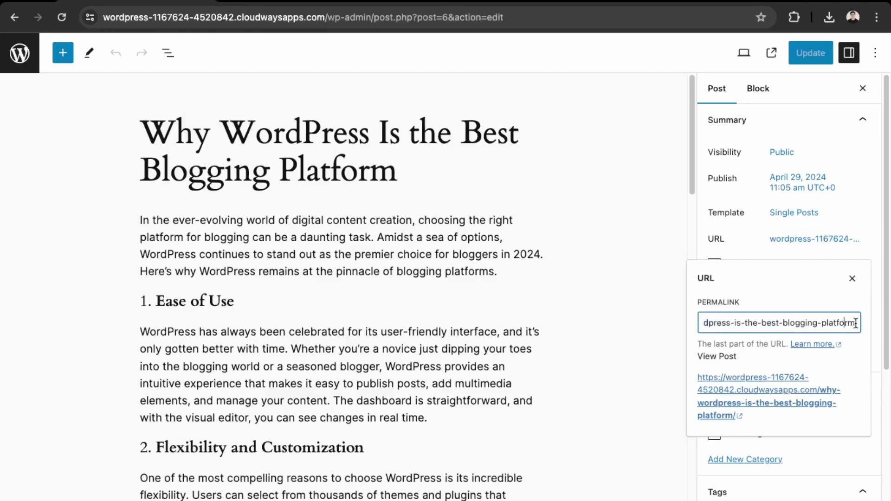
{"action": "type", "text": "-in-2024"}
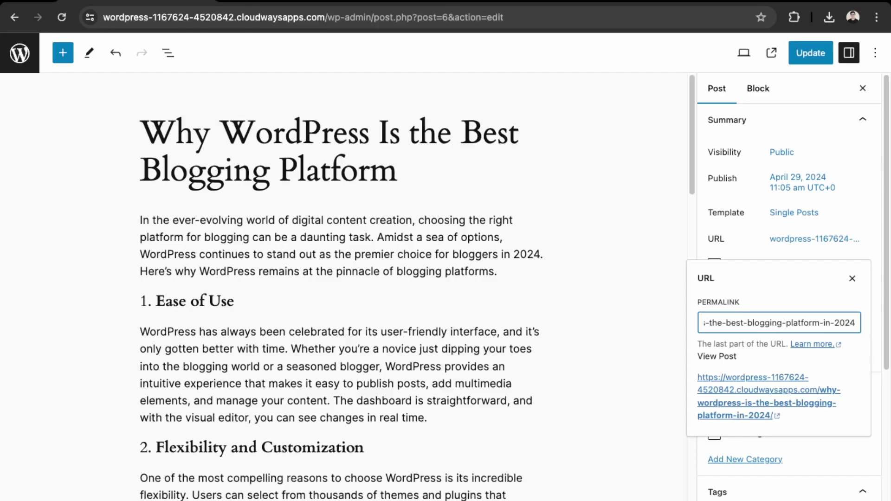
{"action": "left_click", "coordinate": [799, 59]}
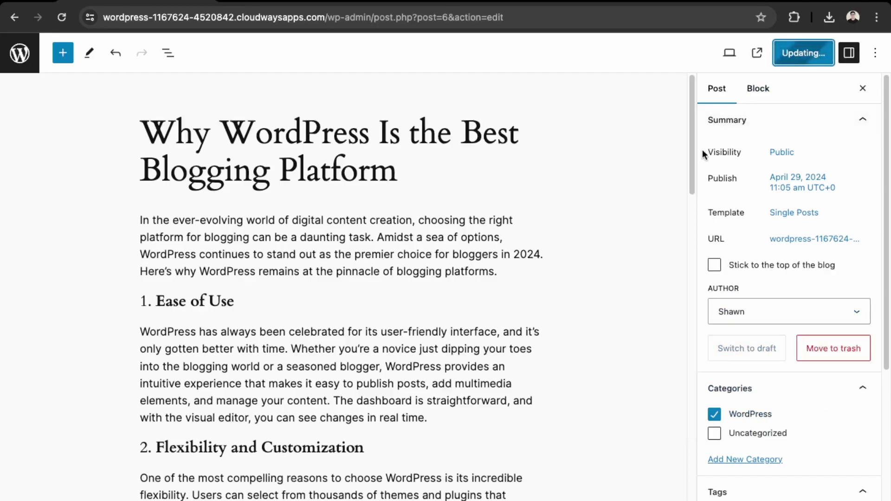